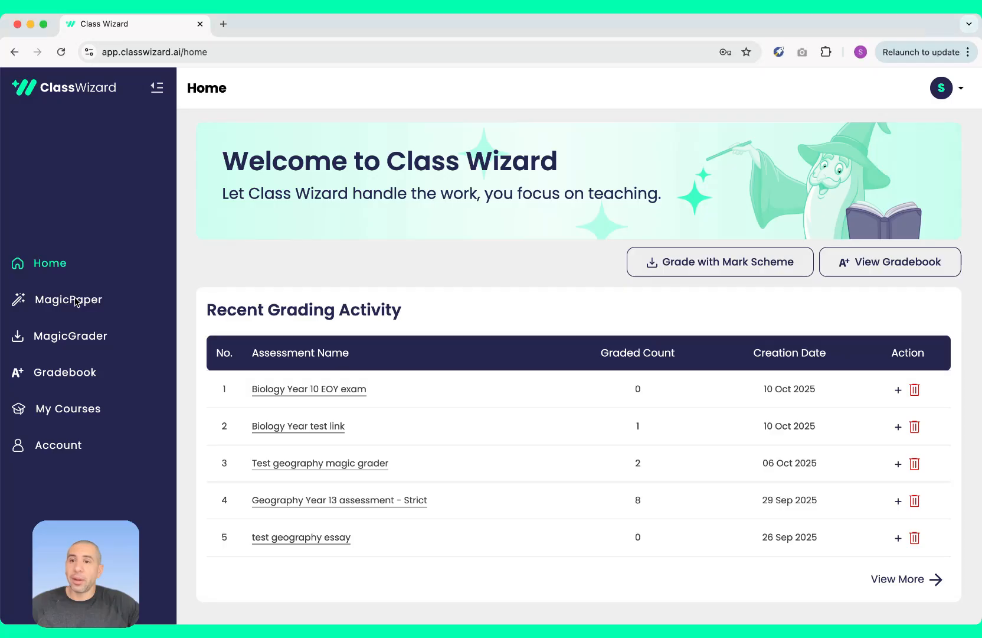
Start a new MagicPaper created from scratch and name the assessment "test Statistics".
{"action": "left_click", "coordinate": [72, 301]}
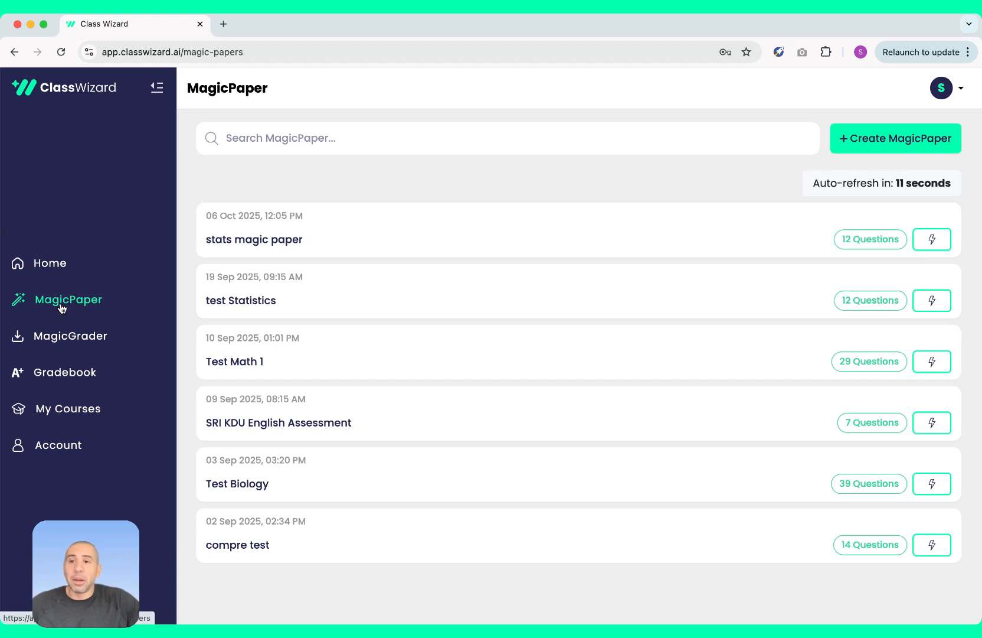
{"action": "left_click", "coordinate": [882, 144]}
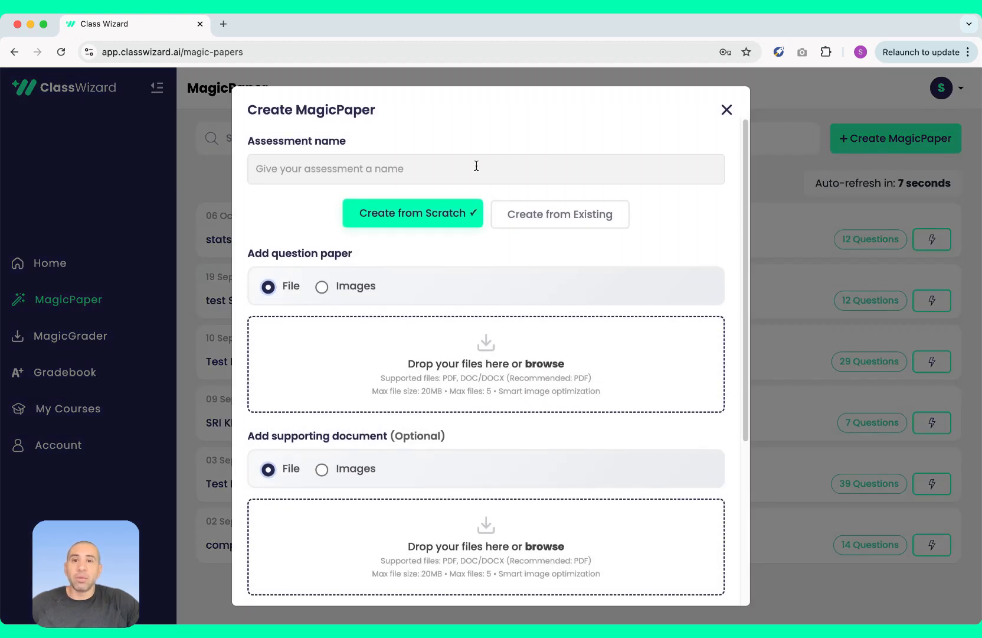
{"action": "left_click", "coordinate": [476, 166]}
{"action": "type", "text": "test Statistics"}
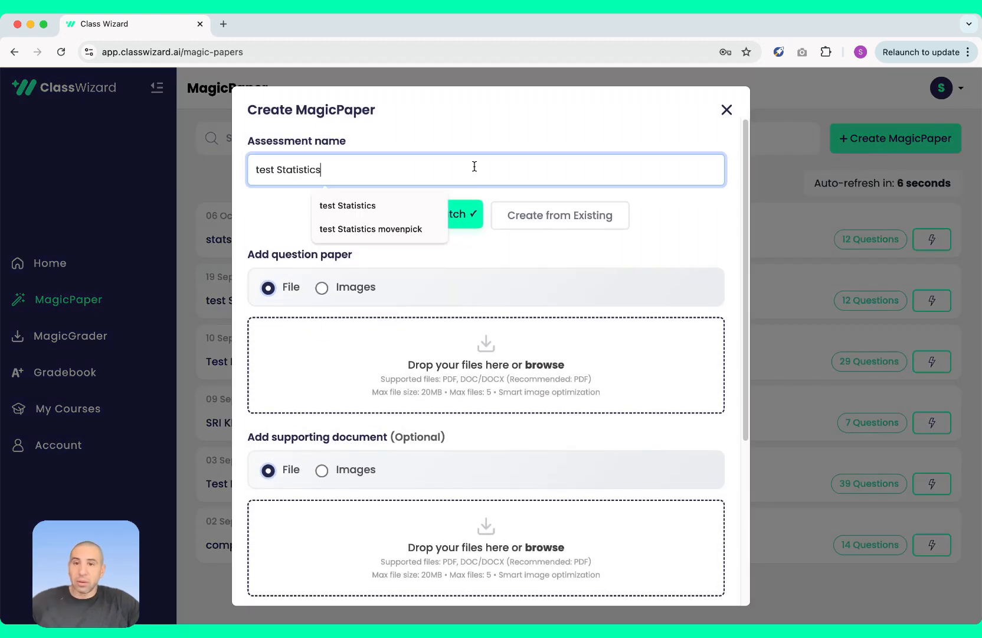
{"action": "left_click", "coordinate": [533, 254]}
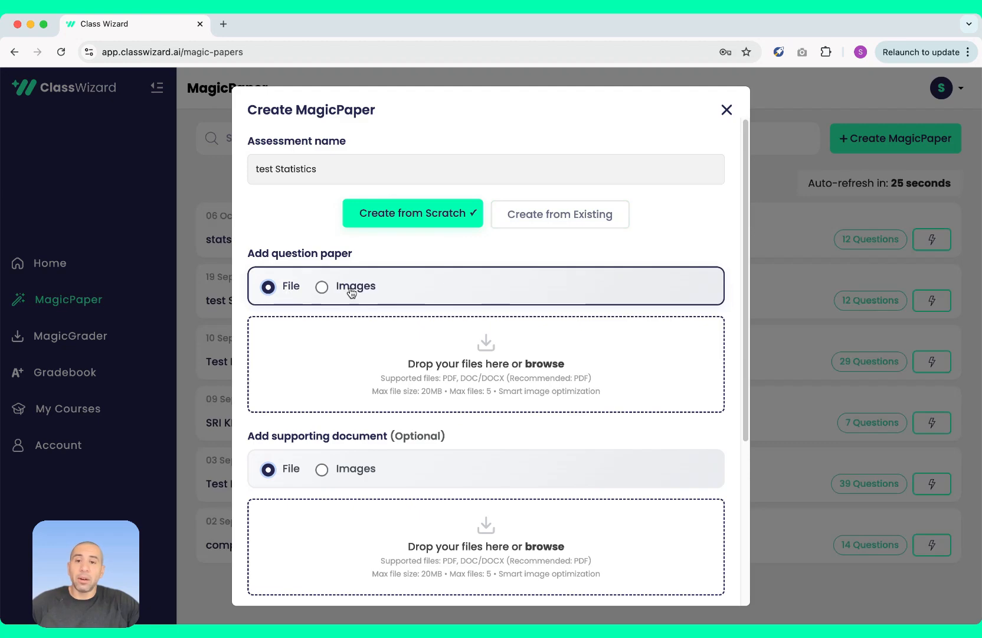
Preview Y8 Assessment 4 Level 8 Question.pdf and upload it as the question paper.
{"action": "left_click", "coordinate": [441, 371]}
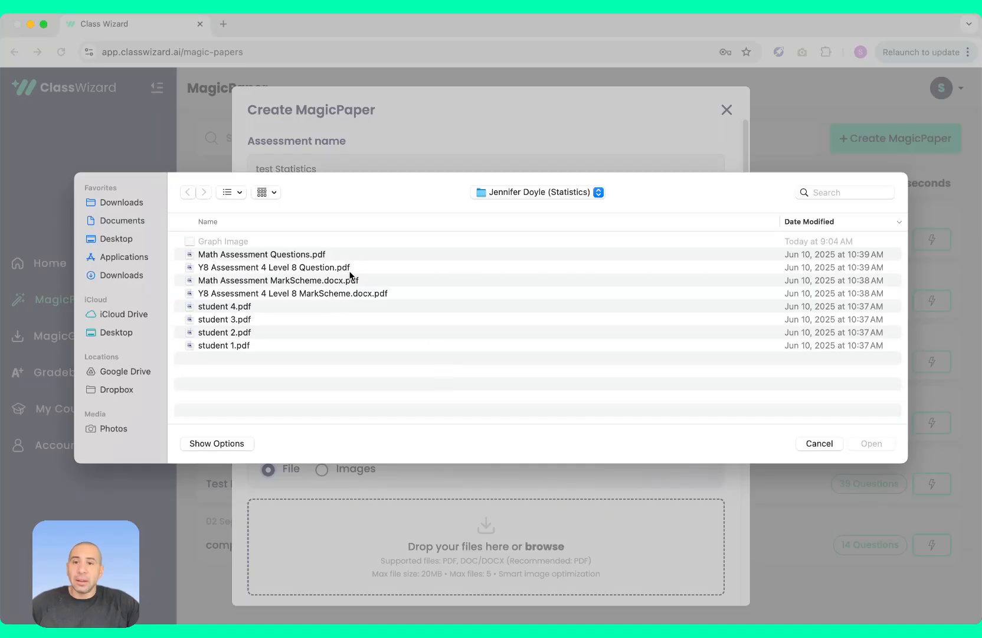
{"action": "left_click", "coordinate": [261, 269]}
{"action": "key", "text": "space"}
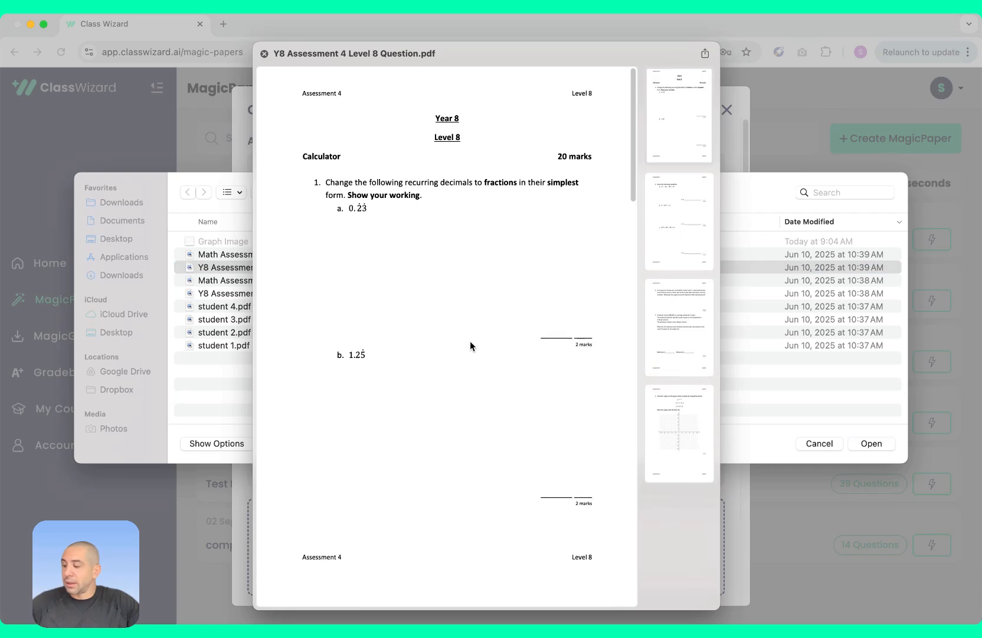
{"action": "scroll", "coordinate": [470, 340], "scroll_direction": "down", "scroll_amount": 10}
{"action": "scroll", "coordinate": [471, 347], "scroll_direction": "down", "scroll_amount": 10}
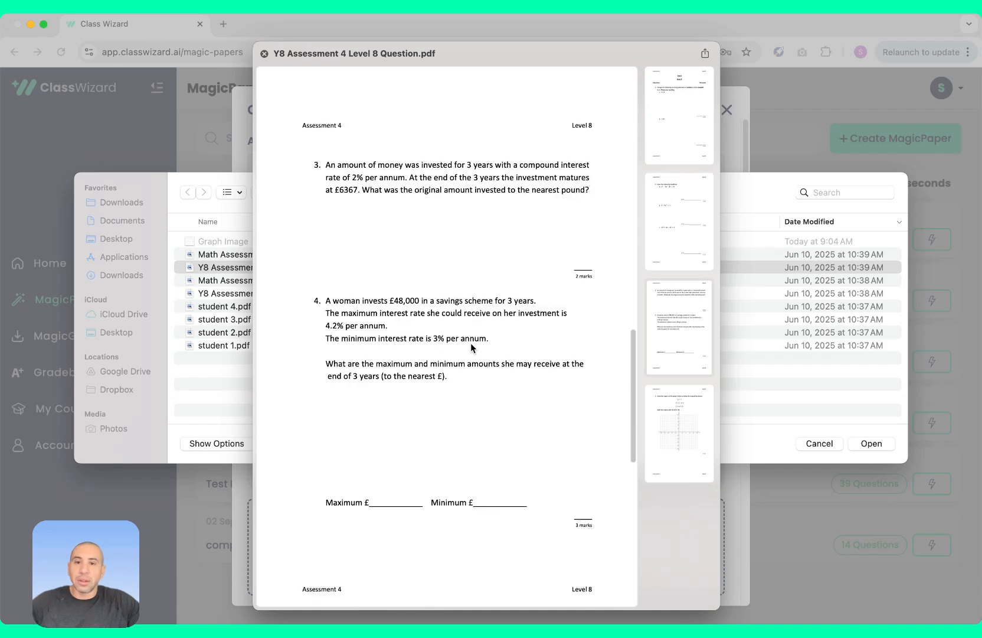
{"action": "key", "text": "space"}
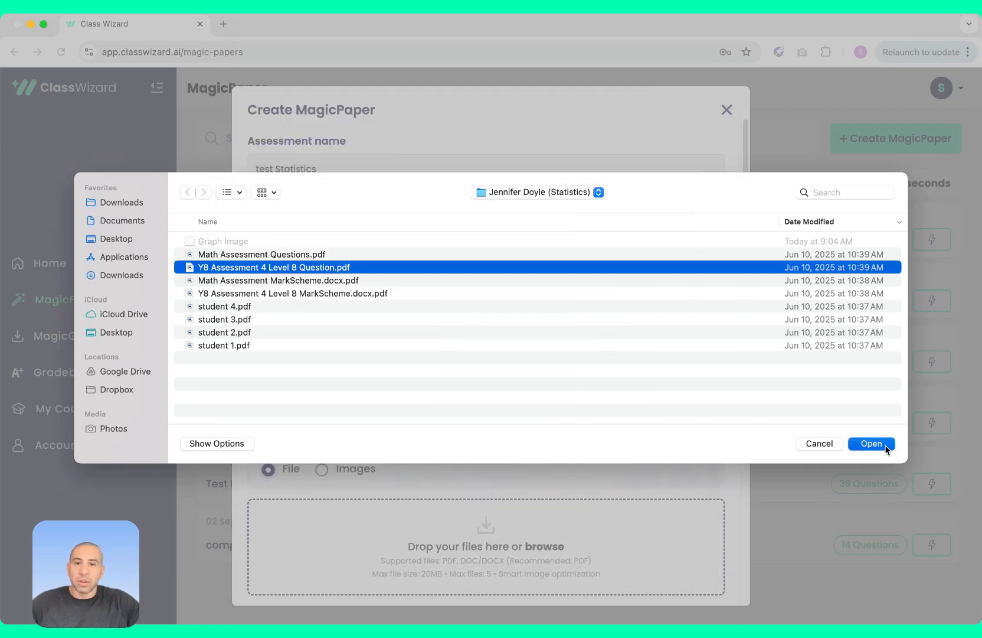
{"action": "left_click", "coordinate": [871, 443]}
Preview Math Assessment MarkScheme.docx.pdf and upload it as the marks scheme.
{"action": "scroll", "coordinate": [616, 390], "scroll_direction": "down", "scroll_amount": 5}
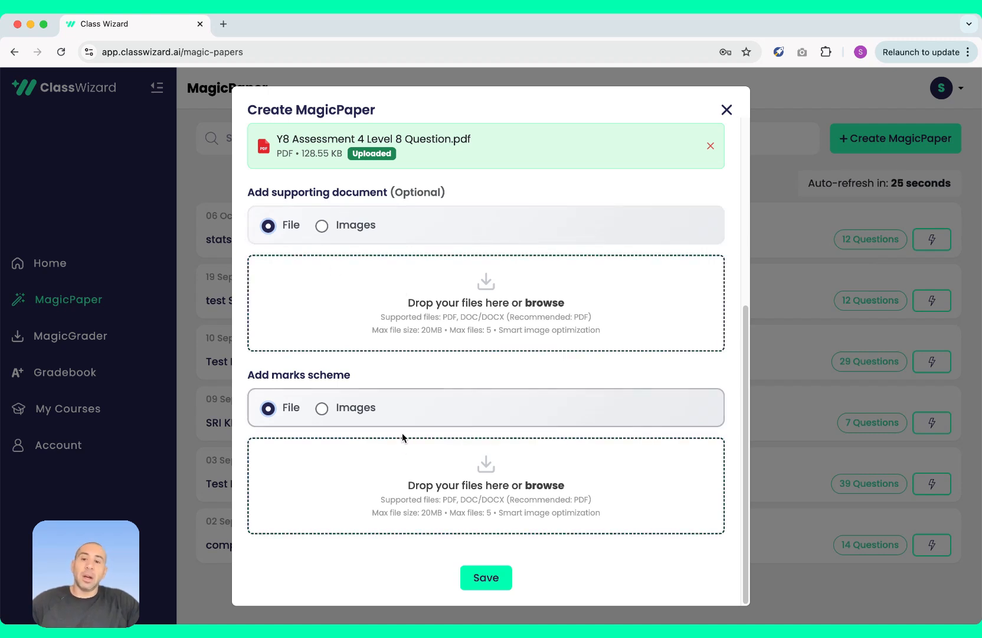
{"action": "left_click", "coordinate": [416, 470]}
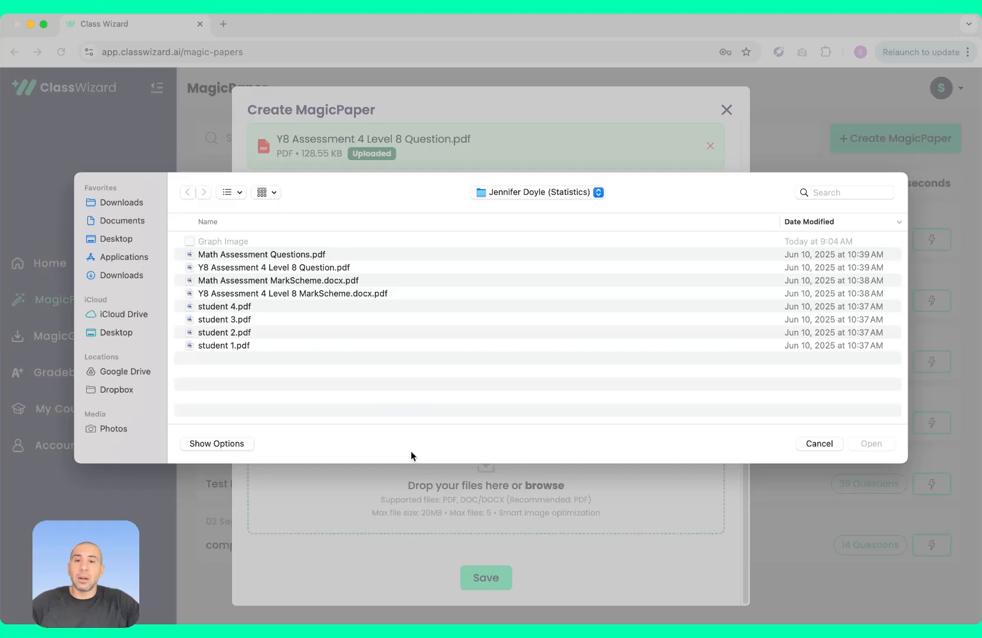
{"action": "left_click", "coordinate": [299, 281]}
{"action": "key", "text": "space"}
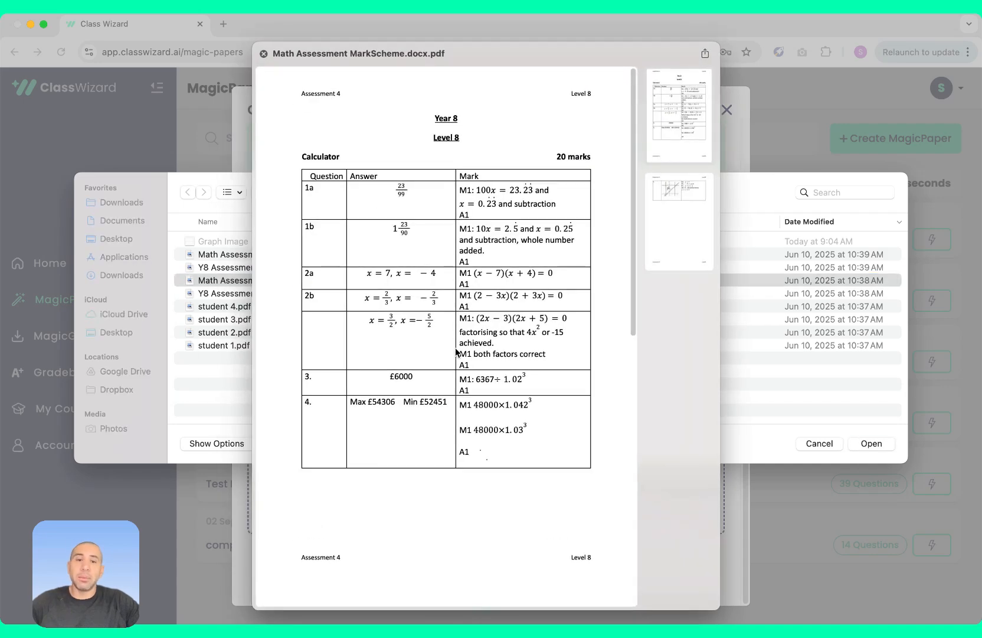
{"action": "scroll", "coordinate": [456, 353], "scroll_direction": "down", "scroll_amount": 10}
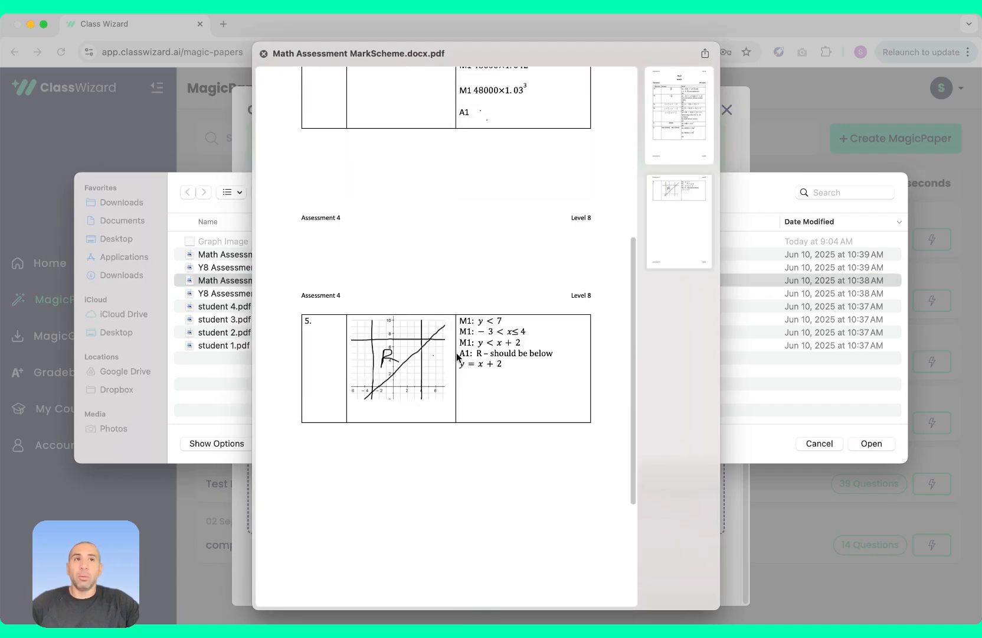
{"action": "scroll", "coordinate": [457, 356], "scroll_direction": "up", "scroll_amount": 10}
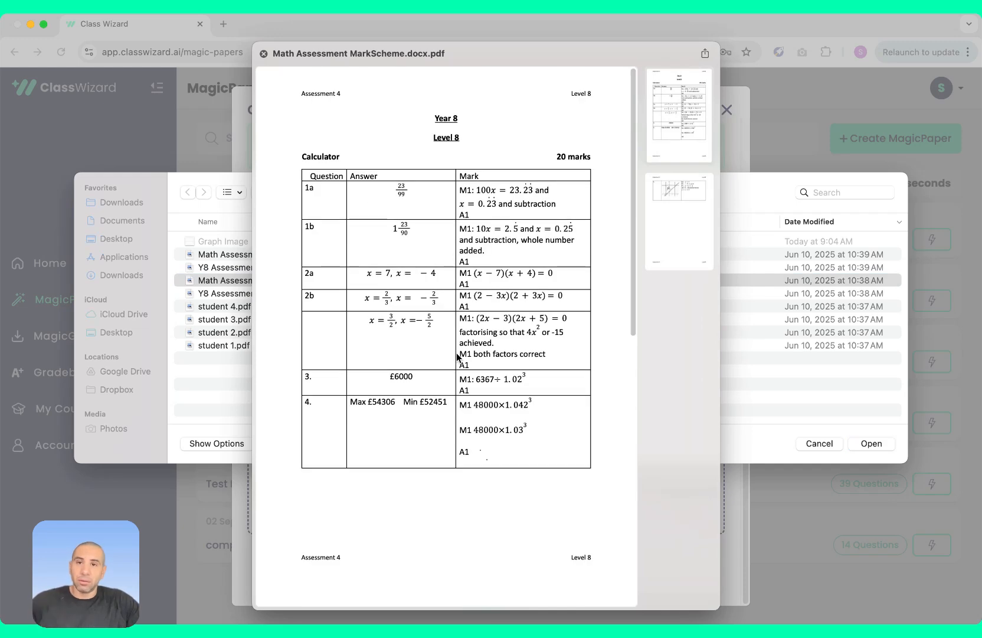
{"action": "left_click", "coordinate": [264, 54]}
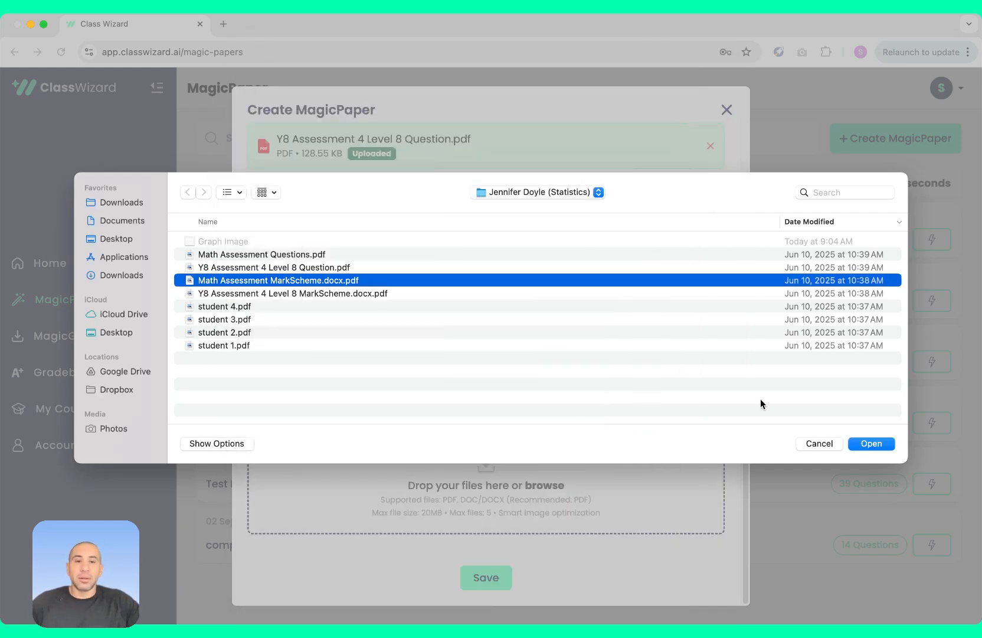
{"action": "left_click", "coordinate": [862, 444]}
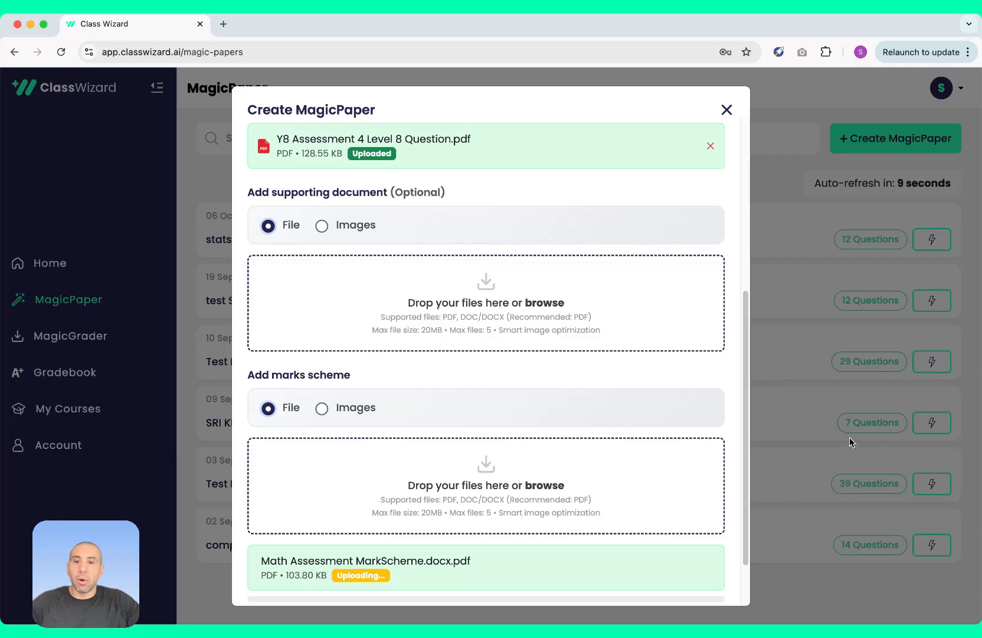
Save the new MagicPaper with its uploaded question paper and mark scheme.
{"action": "scroll", "coordinate": [590, 428], "scroll_direction": "down", "scroll_amount": 2}
{"action": "left_click", "coordinate": [483, 577]}
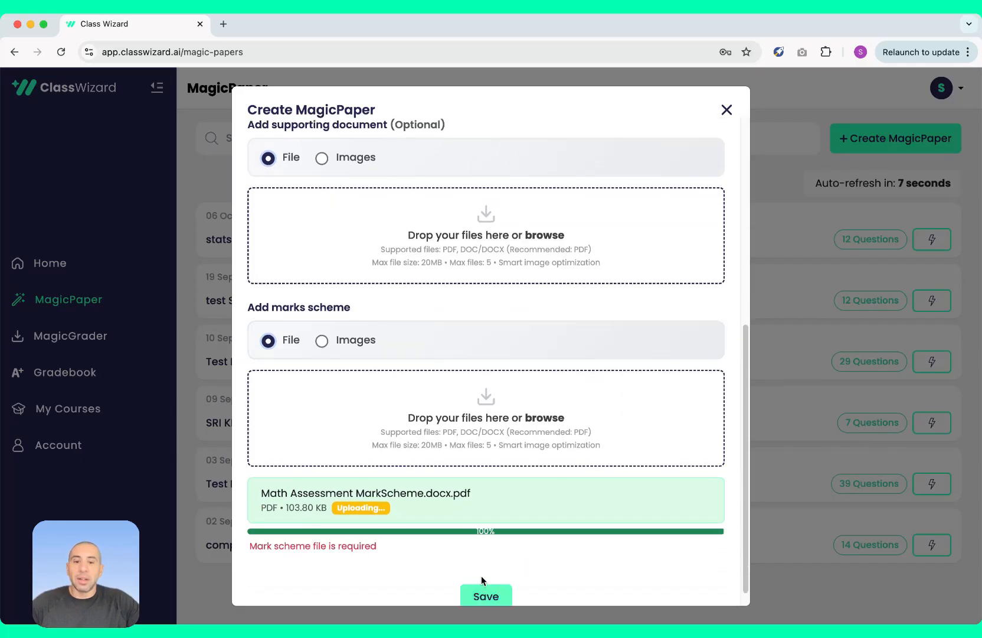
{"action": "left_click", "coordinate": [496, 572]}
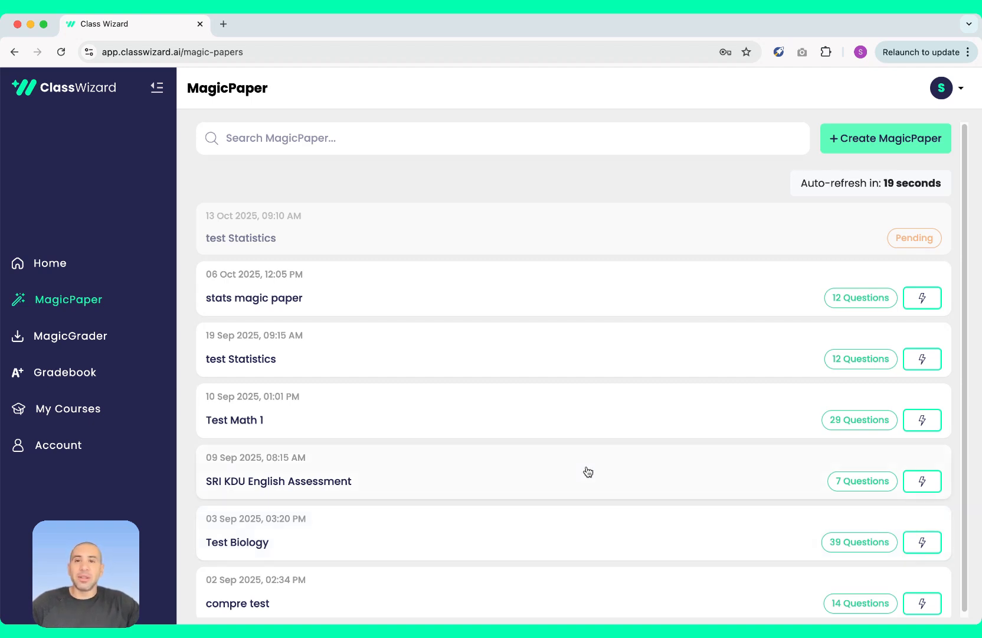
Open the existing test Statistics paper from 19 Sep 2025 and view question Q2's edit form without changing it.
{"action": "left_click", "coordinate": [608, 351]}
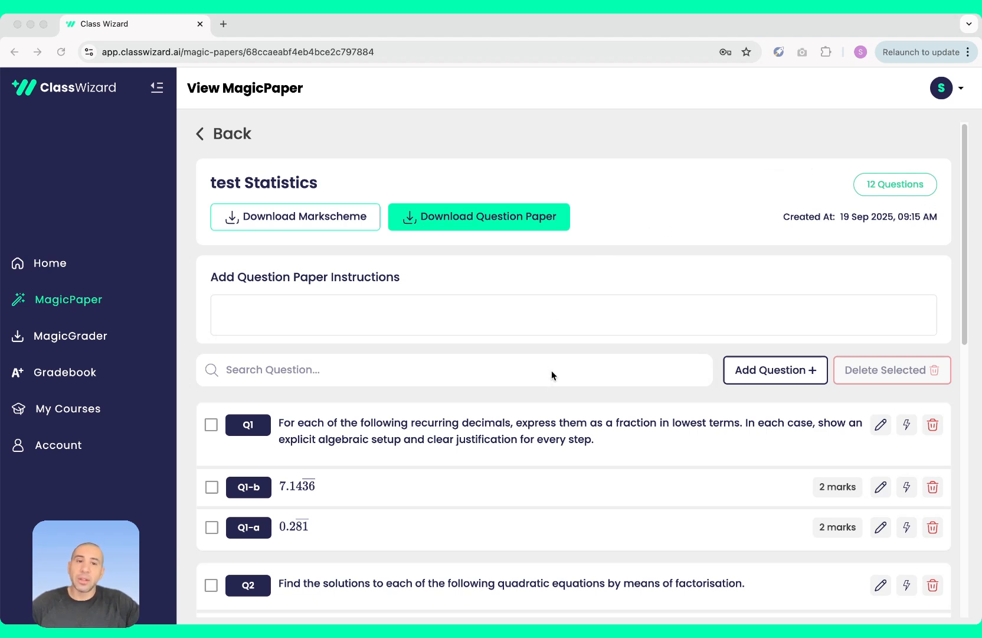
{"action": "scroll", "coordinate": [549, 442], "scroll_direction": "down", "scroll_amount": 5}
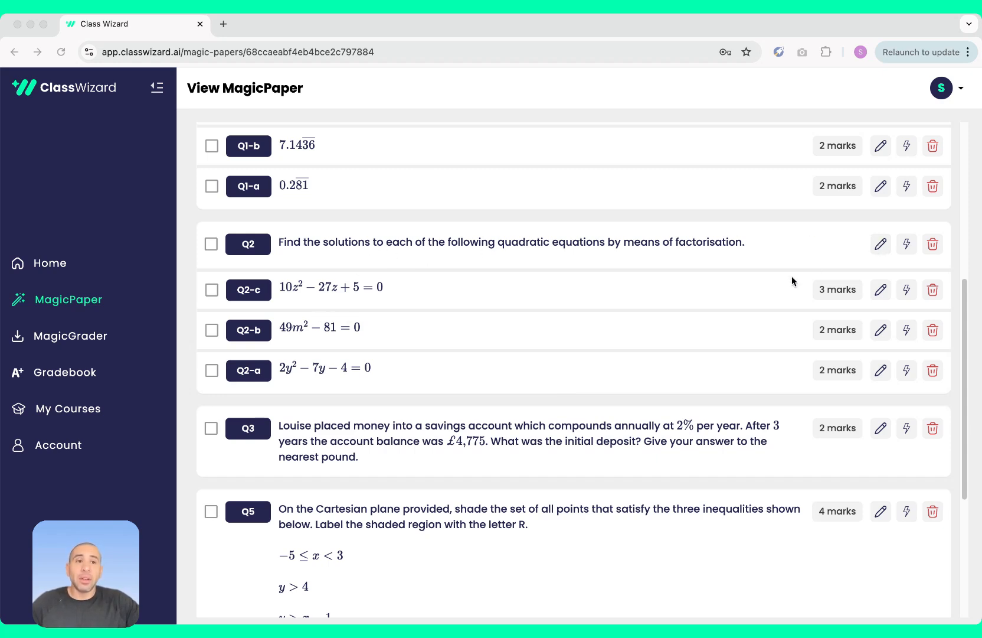
{"action": "left_click", "coordinate": [880, 243]}
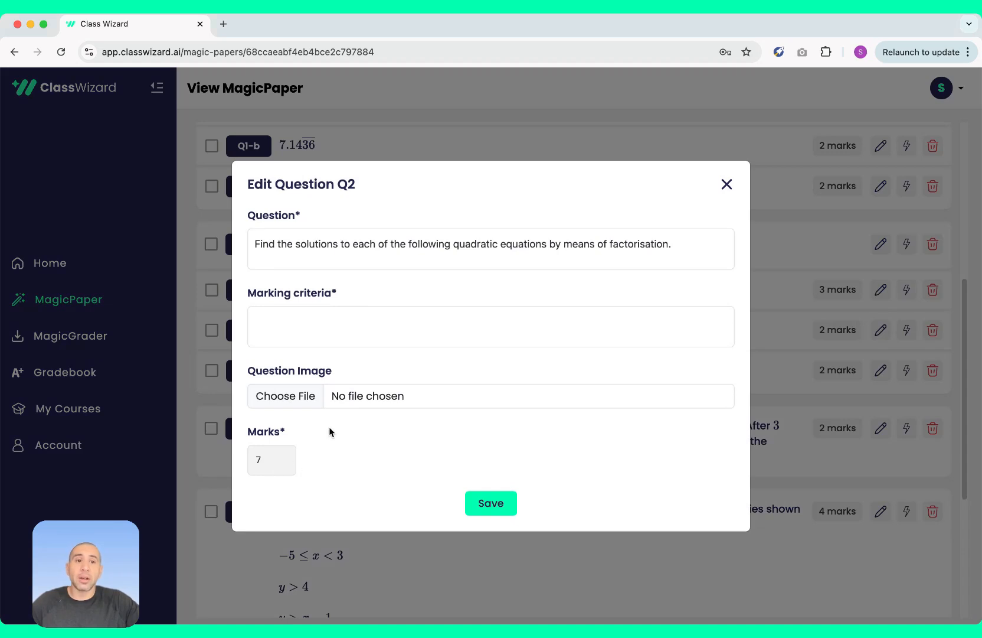
{"action": "left_click", "coordinate": [724, 185]}
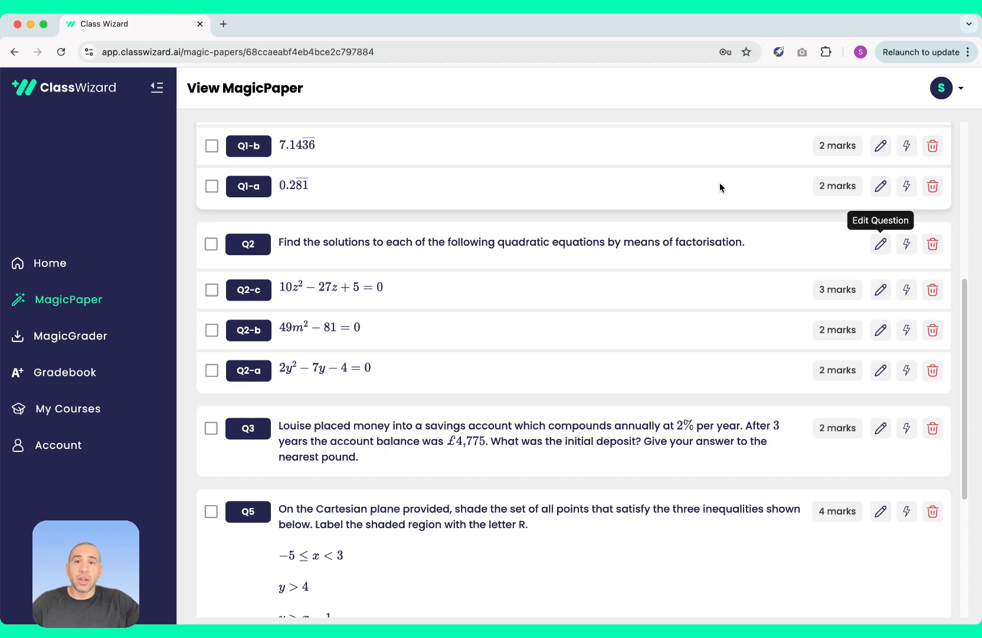
Regenerate question Q2 and its sub-questions with the focus "make it more difficult".
{"action": "left_click", "coordinate": [908, 244]}
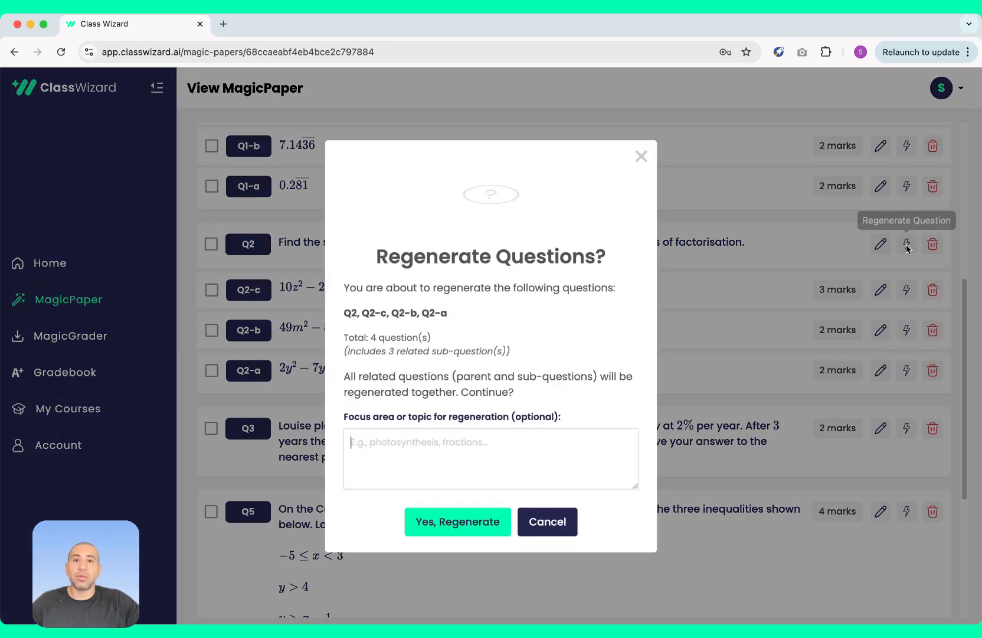
{"action": "left_click", "coordinate": [438, 455]}
{"action": "type", "text": "make "}
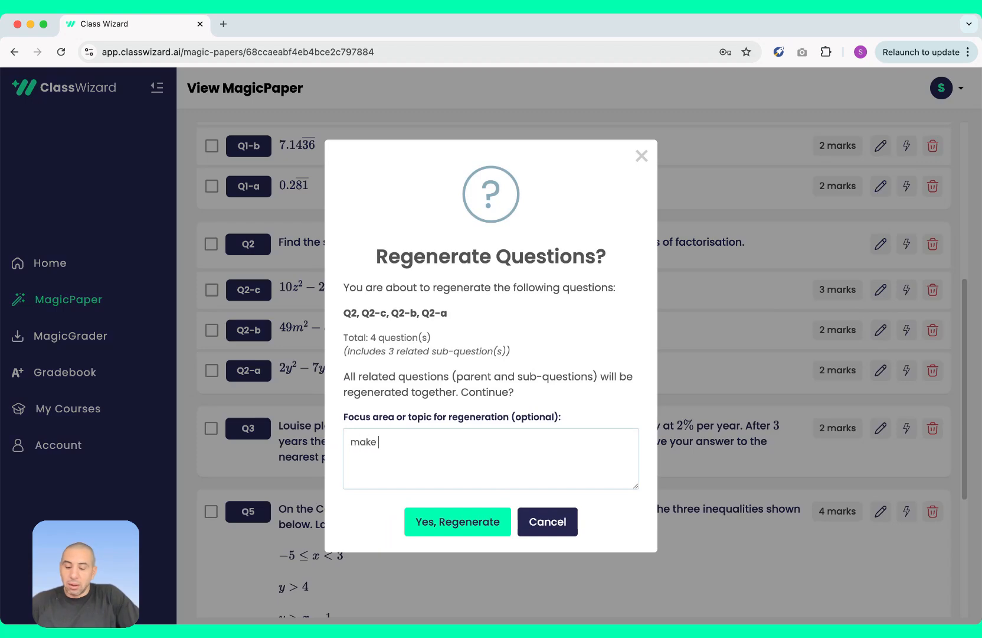
{"action": "type", "text": "it more difficult"}
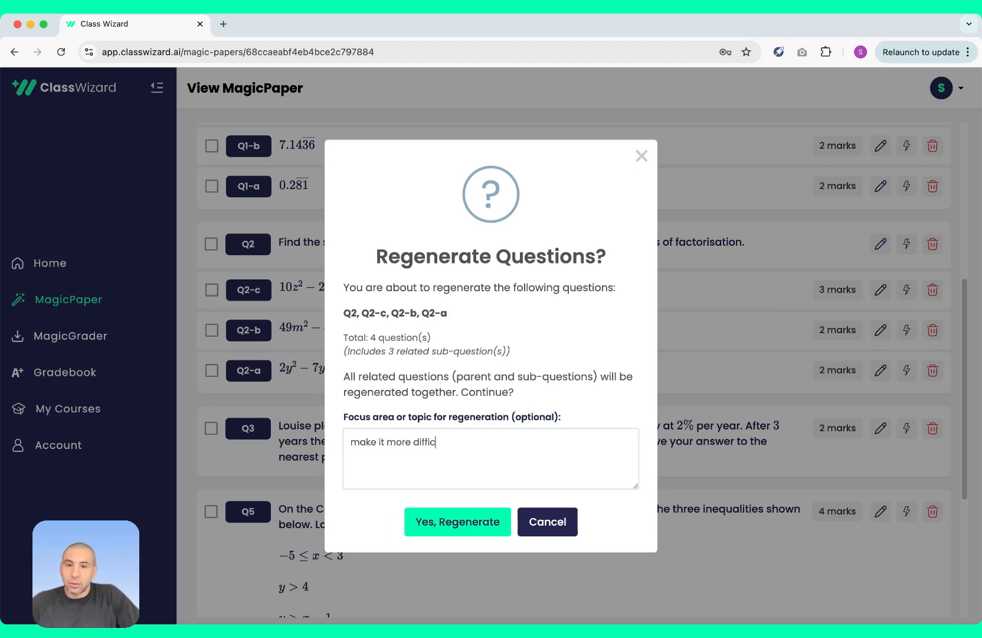
{"action": "left_click", "coordinate": [481, 520]}
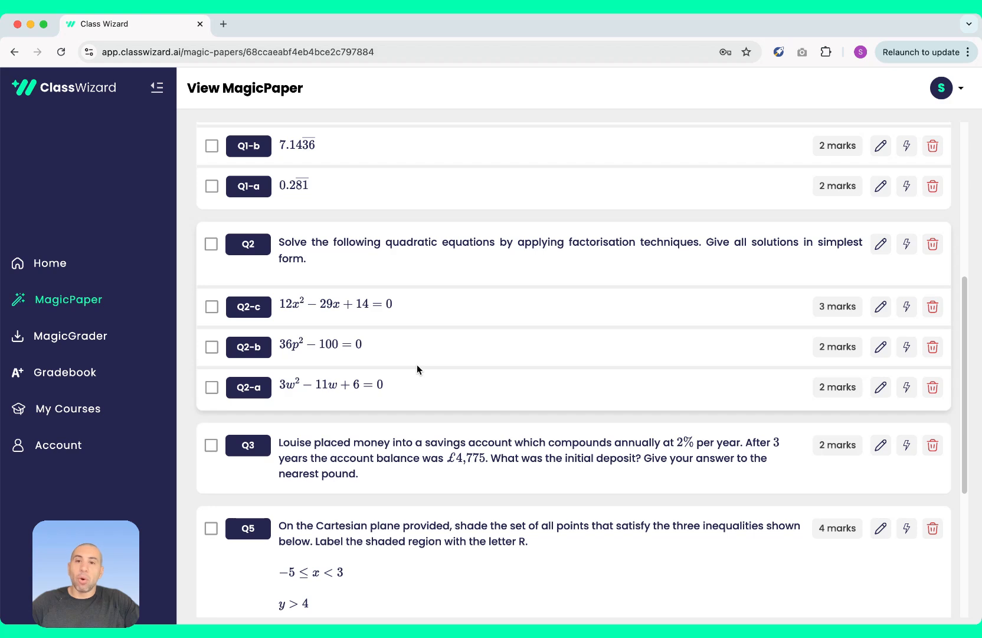
Download the test Statistics question paper and open the downloaded PDF.
{"action": "scroll", "coordinate": [416, 370], "scroll_direction": "up", "scroll_amount": 6}
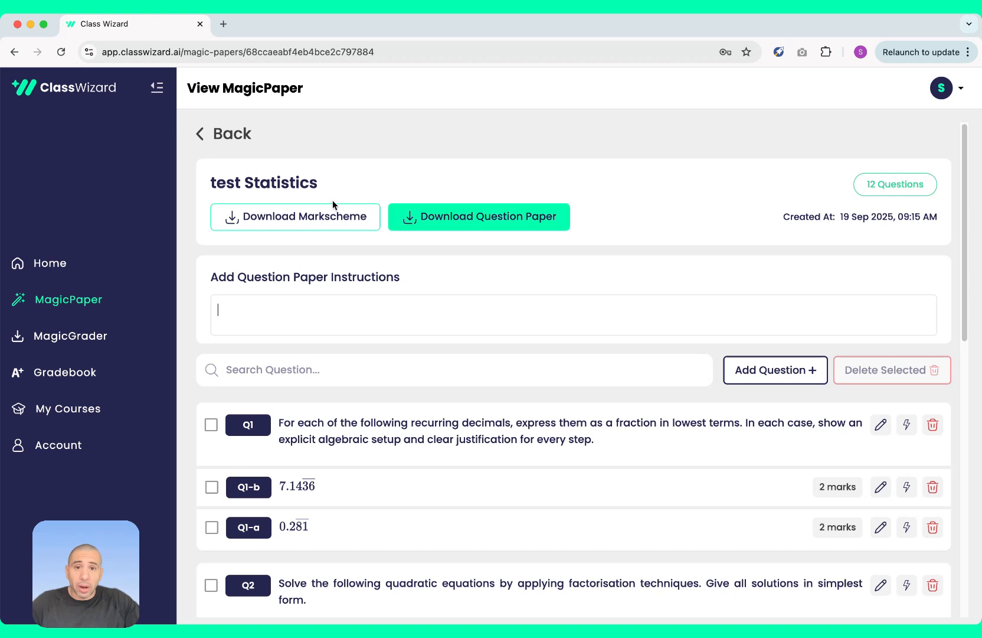
{"action": "left_click", "coordinate": [450, 220]}
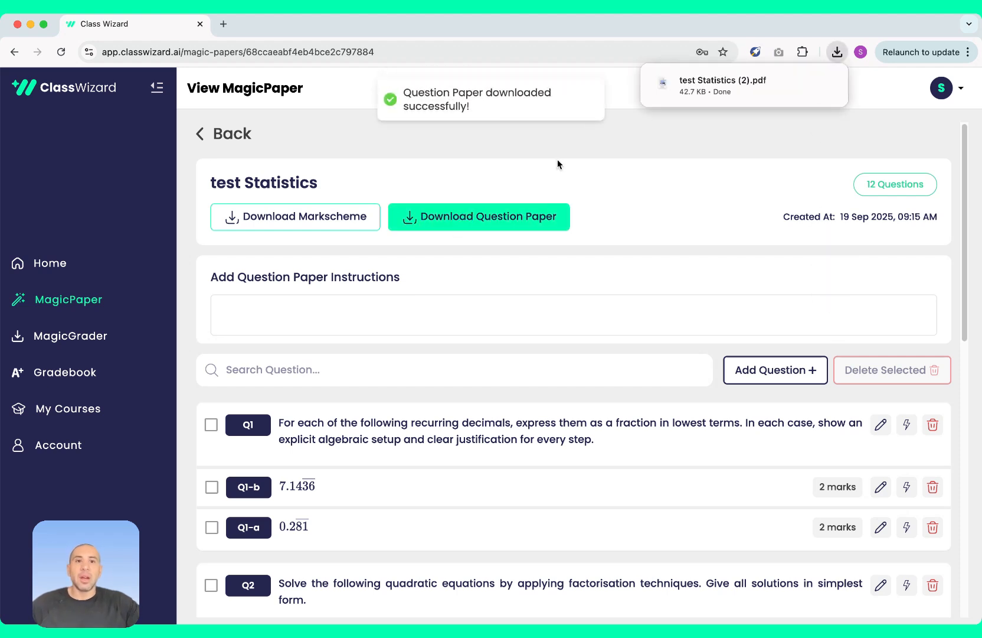
{"action": "left_click", "coordinate": [711, 85]}
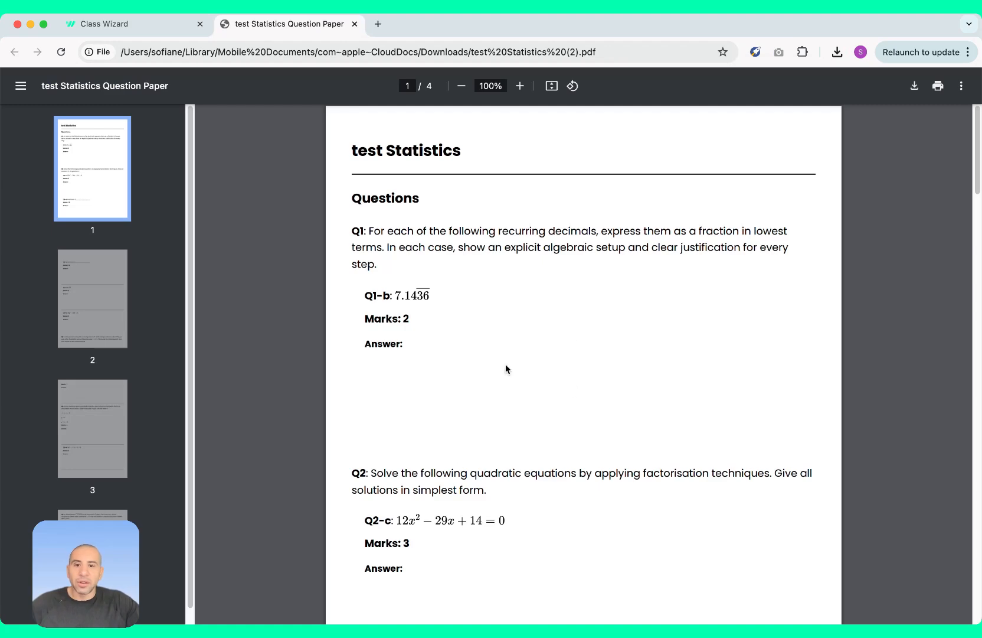
Read through the questions and answer spaces in the downloaded question paper, and close the PDF.
{"action": "scroll", "coordinate": [616, 479], "scroll_direction": "down", "scroll_amount": 5}
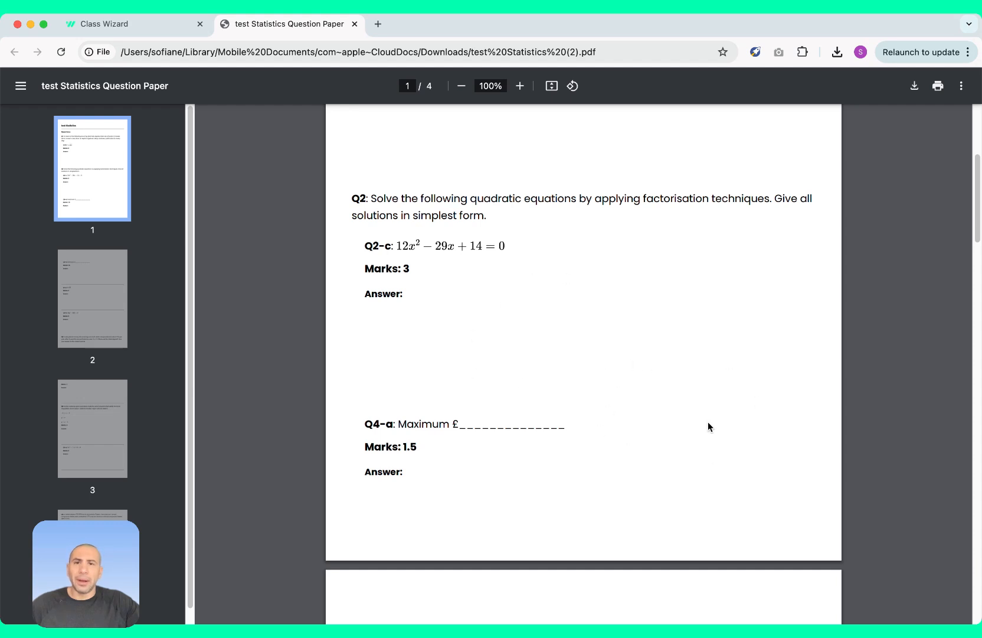
{"action": "scroll", "coordinate": [657, 393], "scroll_direction": "down", "scroll_amount": 20}
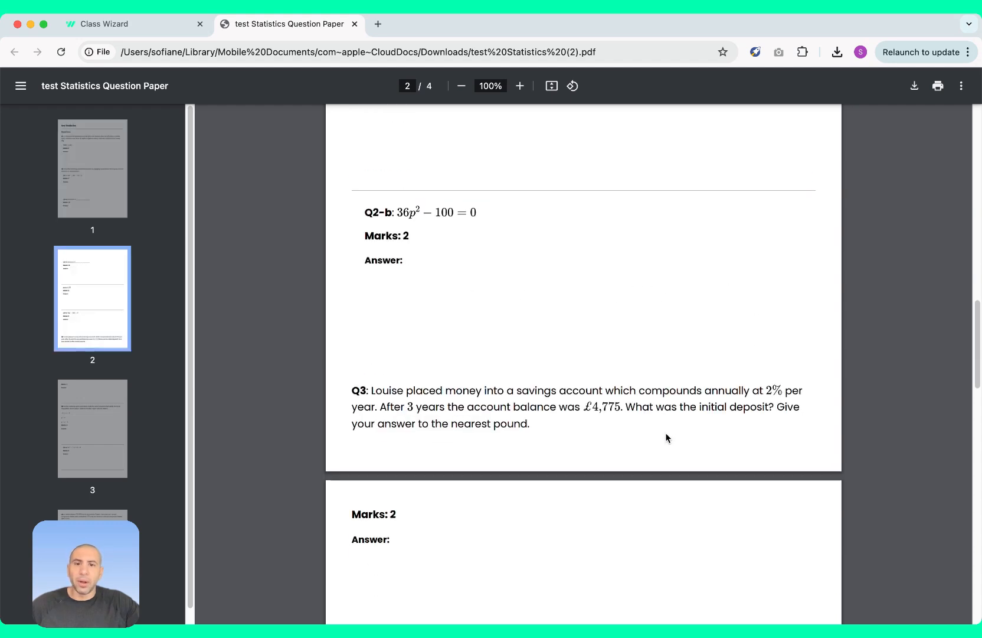
{"action": "scroll", "coordinate": [663, 437], "scroll_direction": "down", "scroll_amount": 3}
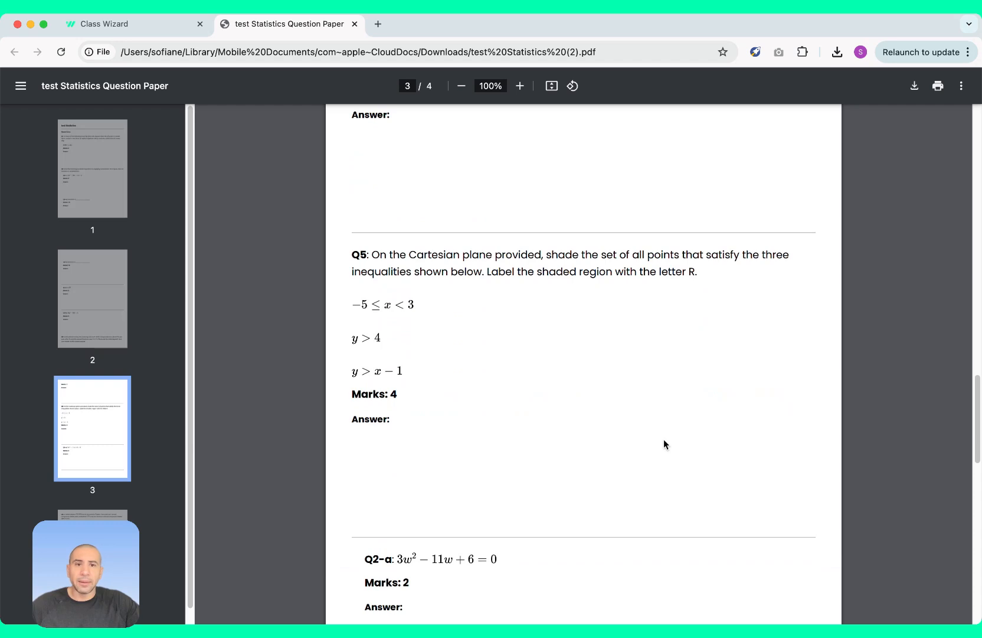
{"action": "scroll", "coordinate": [700, 345], "scroll_direction": "up", "scroll_amount": 4}
{"action": "scroll", "coordinate": [695, 354], "scroll_direction": "down", "scroll_amount": 4}
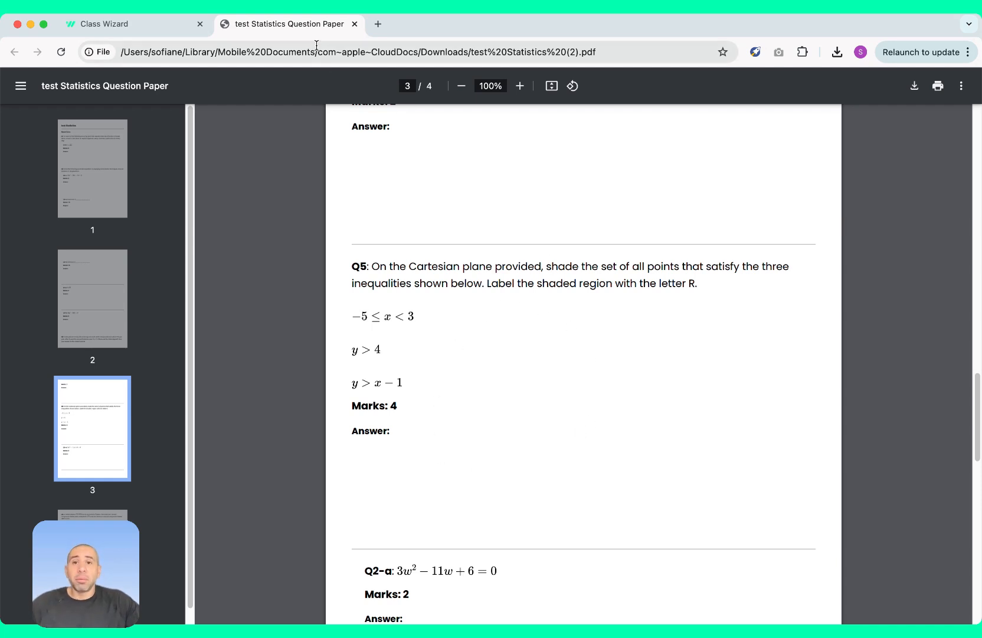
{"action": "left_click", "coordinate": [354, 24]}
Upload the Graph Image file as the question image for Q5, previewing it before saving.
{"action": "scroll", "coordinate": [396, 494], "scroll_direction": "down", "scroll_amount": 8}
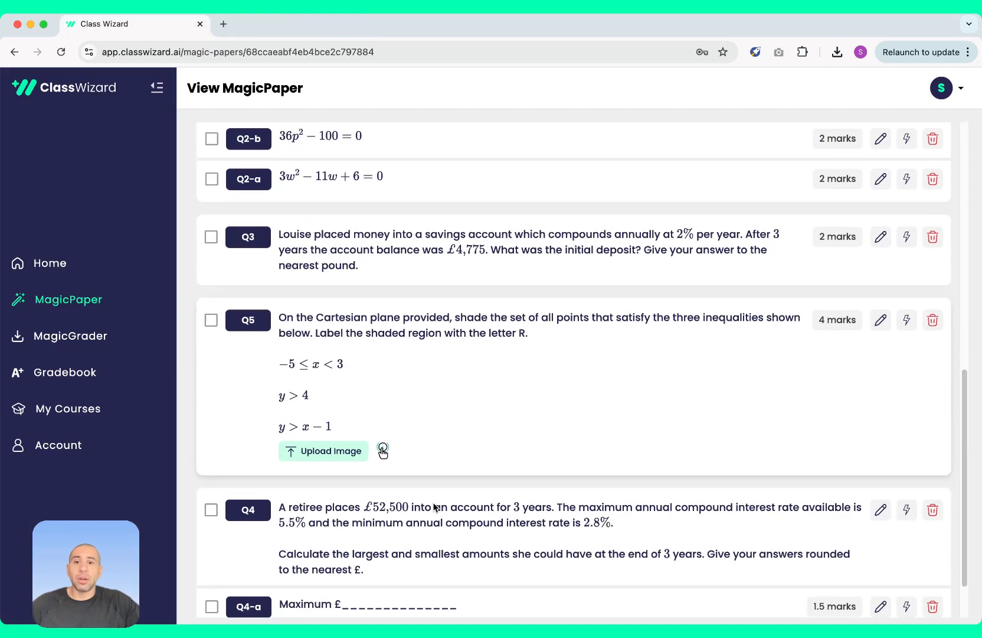
{"action": "left_click", "coordinate": [313, 455]}
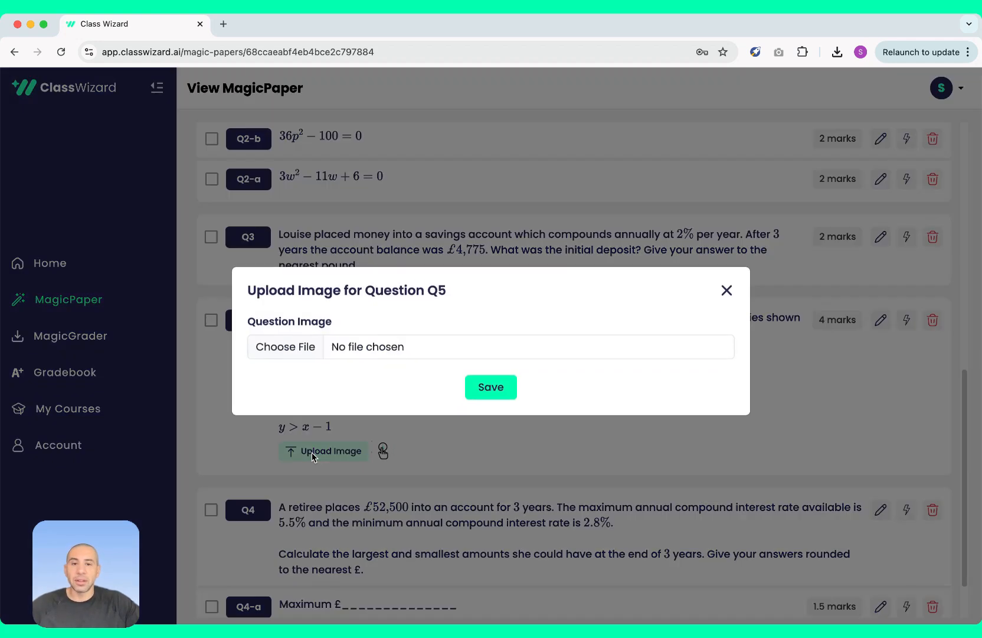
{"action": "left_click", "coordinate": [314, 350]}
{"action": "left_click", "coordinate": [257, 240]}
{"action": "key", "text": "space"}
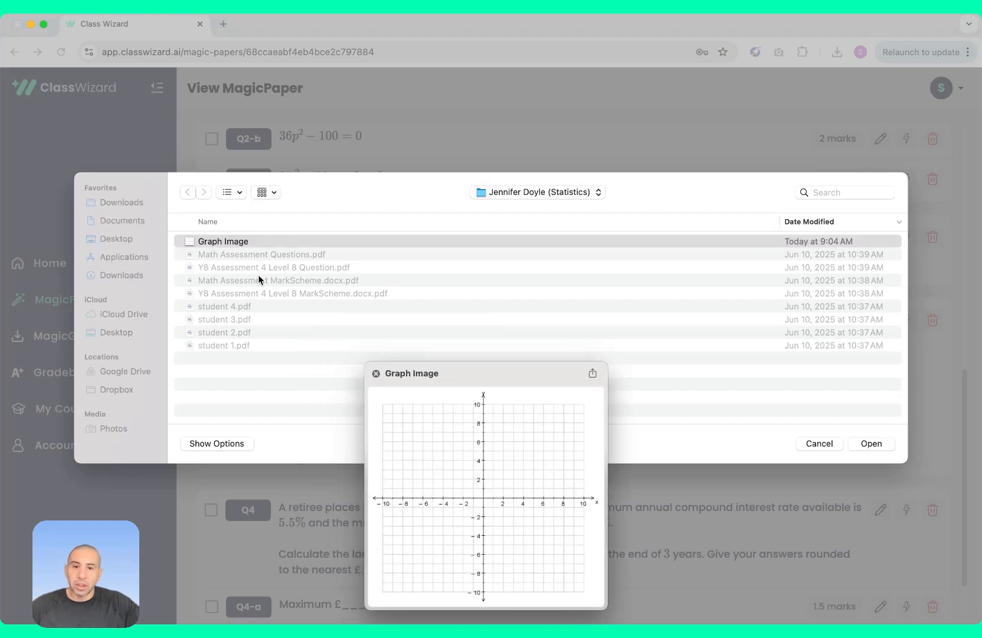
{"action": "key", "text": "space"}
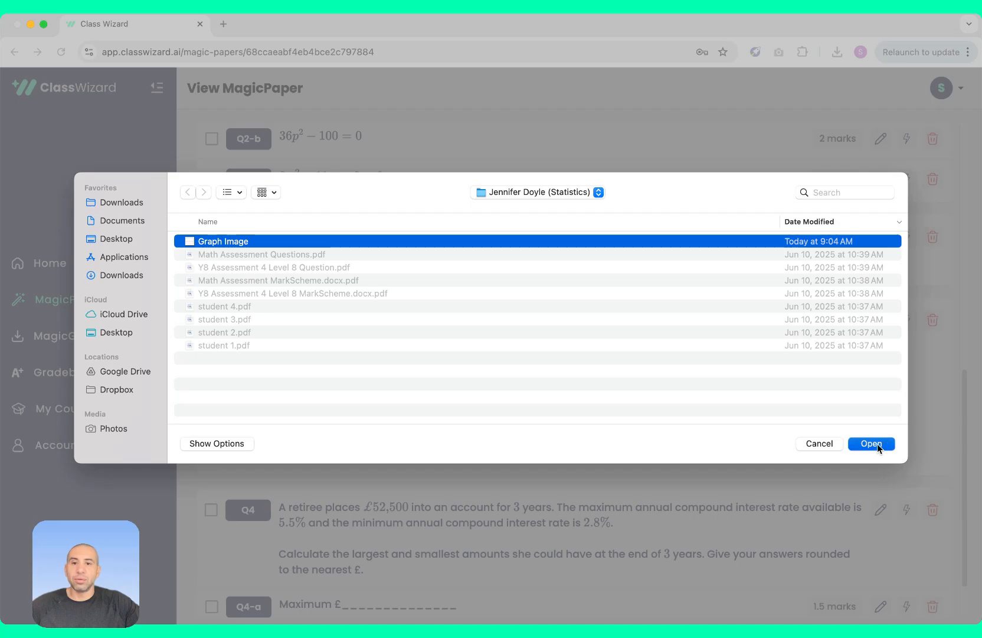
{"action": "left_click", "coordinate": [871, 444]}
{"action": "left_click", "coordinate": [488, 478]}
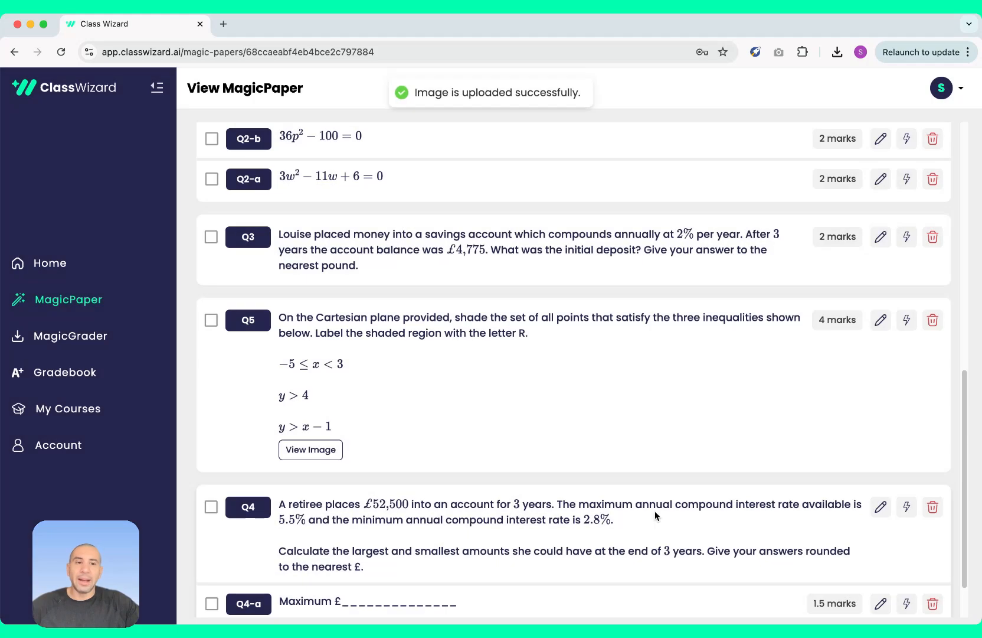
Download the updated test Statistics question paper, open the downloaded PDF and read through its pages.
{"action": "scroll", "coordinate": [751, 385], "scroll_direction": "up", "scroll_amount": 10}
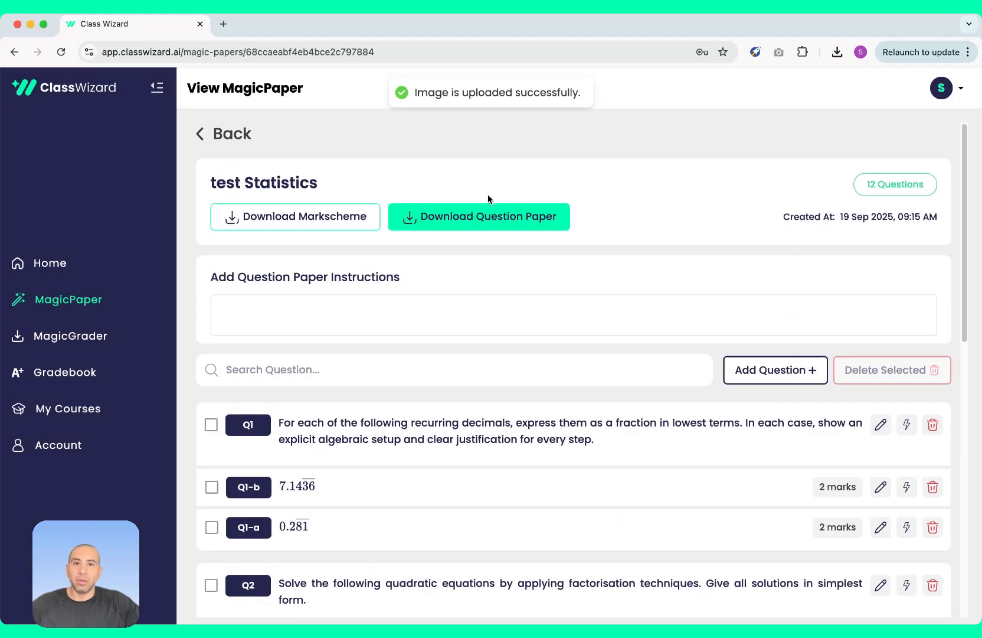
{"action": "left_click", "coordinate": [477, 216]}
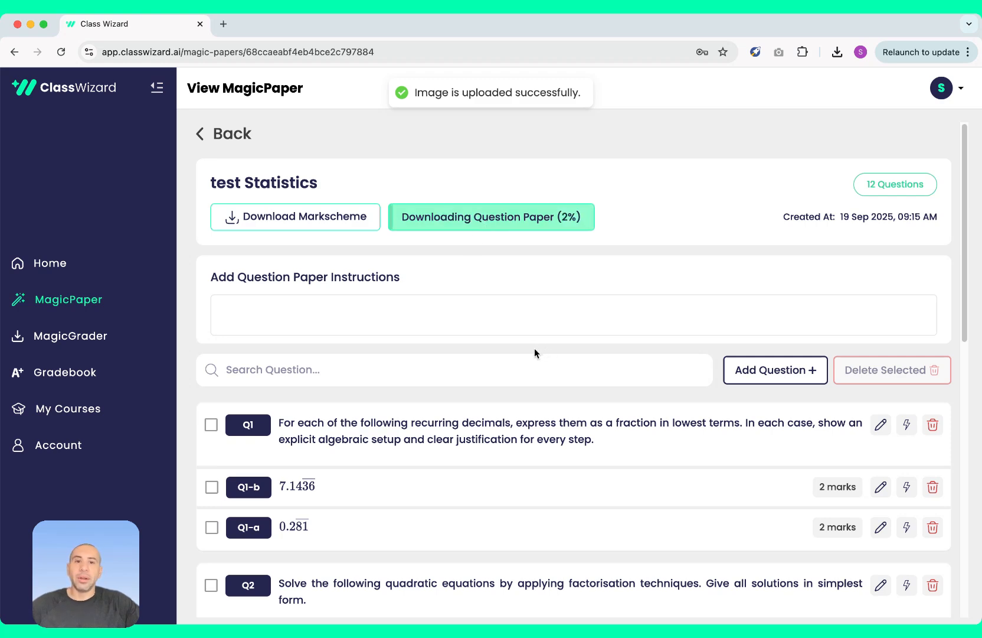
{"action": "scroll", "coordinate": [564, 379], "scroll_direction": "down", "scroll_amount": 4}
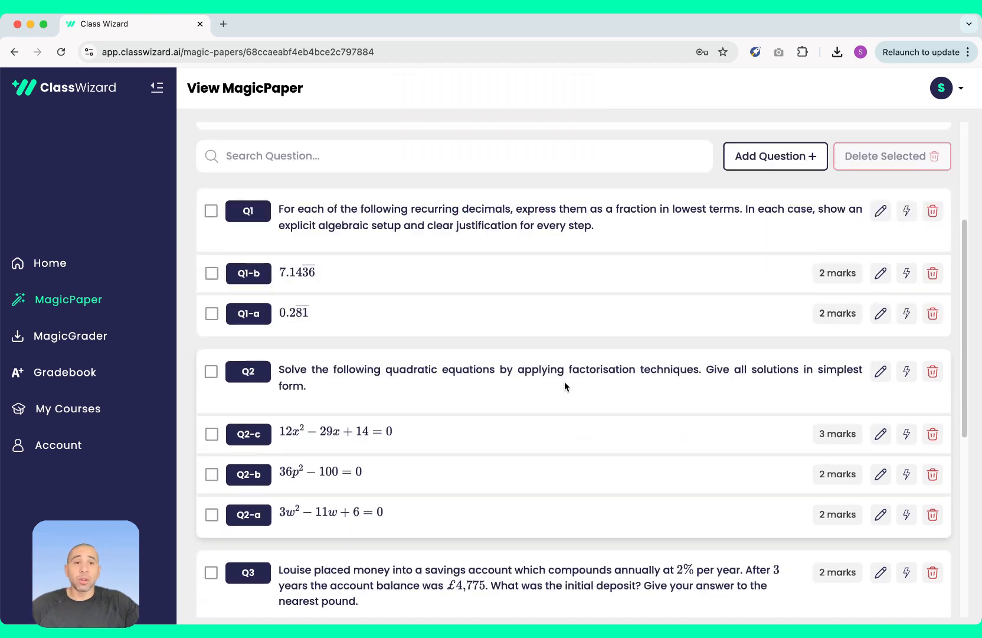
{"action": "left_click", "coordinate": [776, 170]}
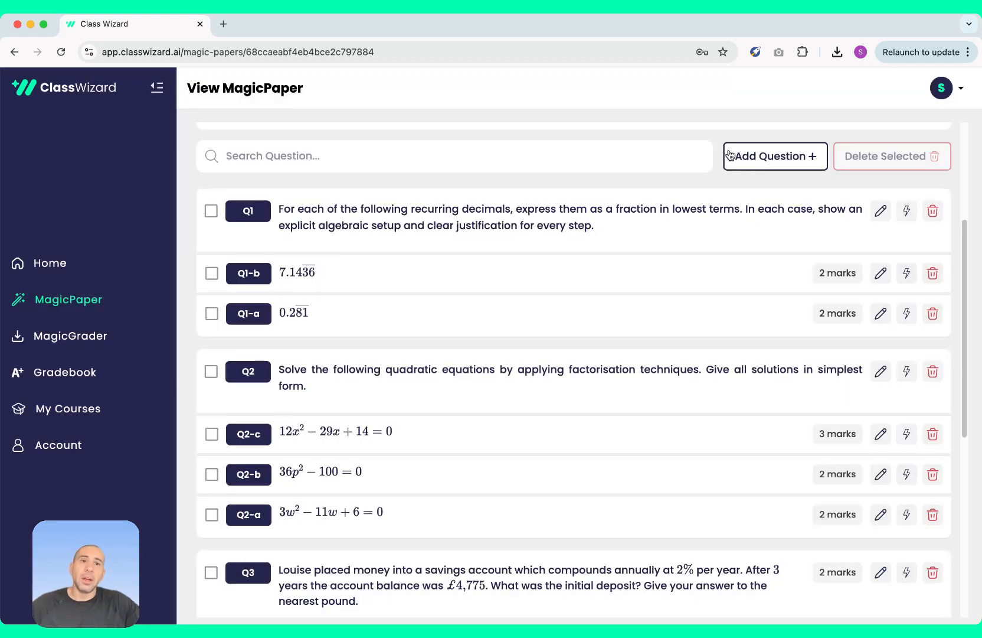
{"action": "left_click", "coordinate": [727, 144]}
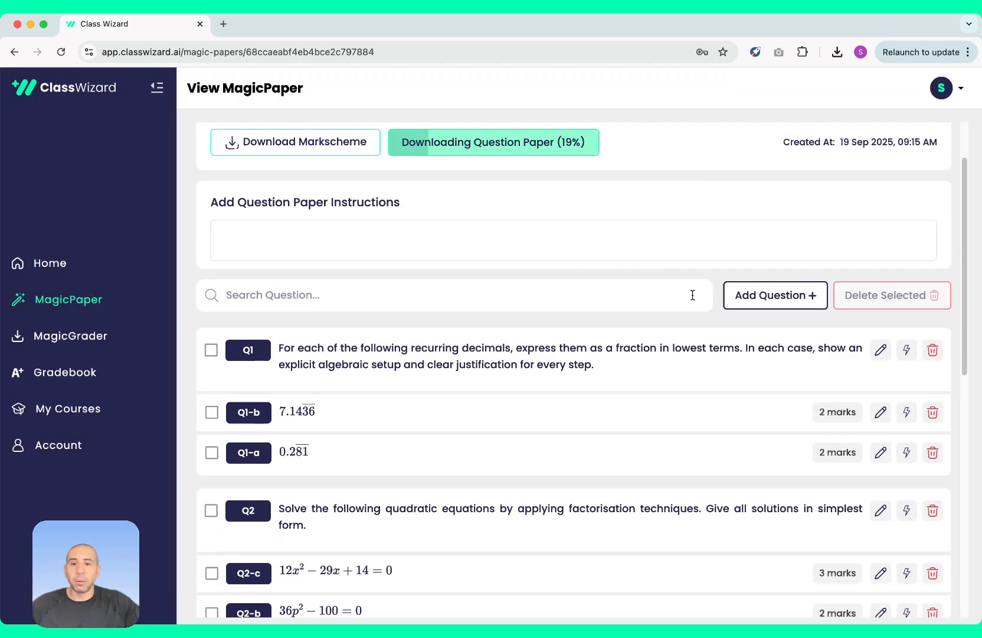
{"action": "scroll", "coordinate": [695, 301], "scroll_direction": "down", "scroll_amount": 8}
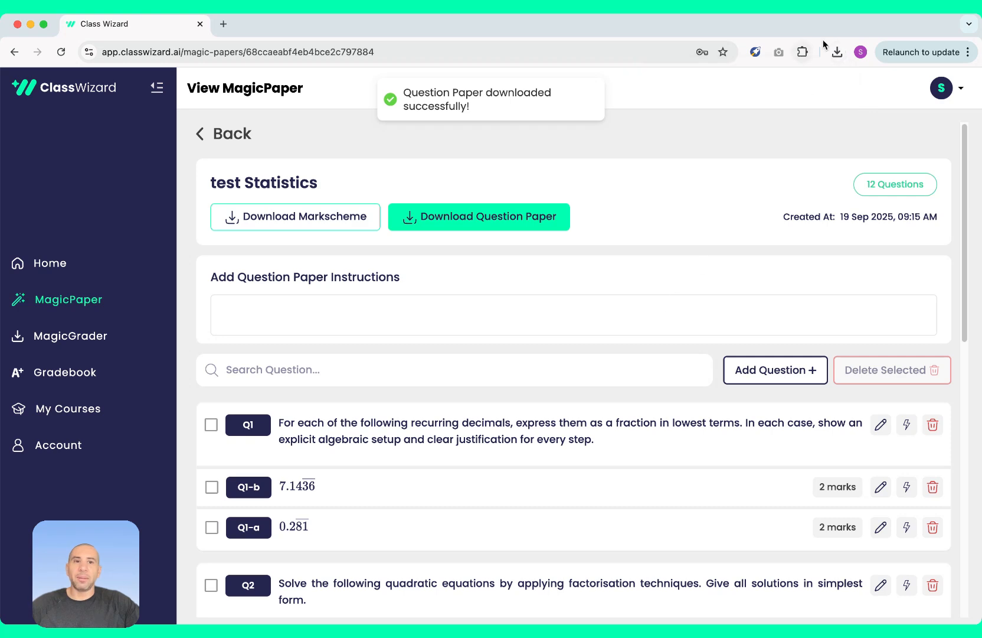
{"action": "left_click", "coordinate": [834, 54]}
{"action": "left_click", "coordinate": [735, 106]}
{"action": "scroll", "coordinate": [620, 322], "scroll_direction": "down", "scroll_amount": 10}
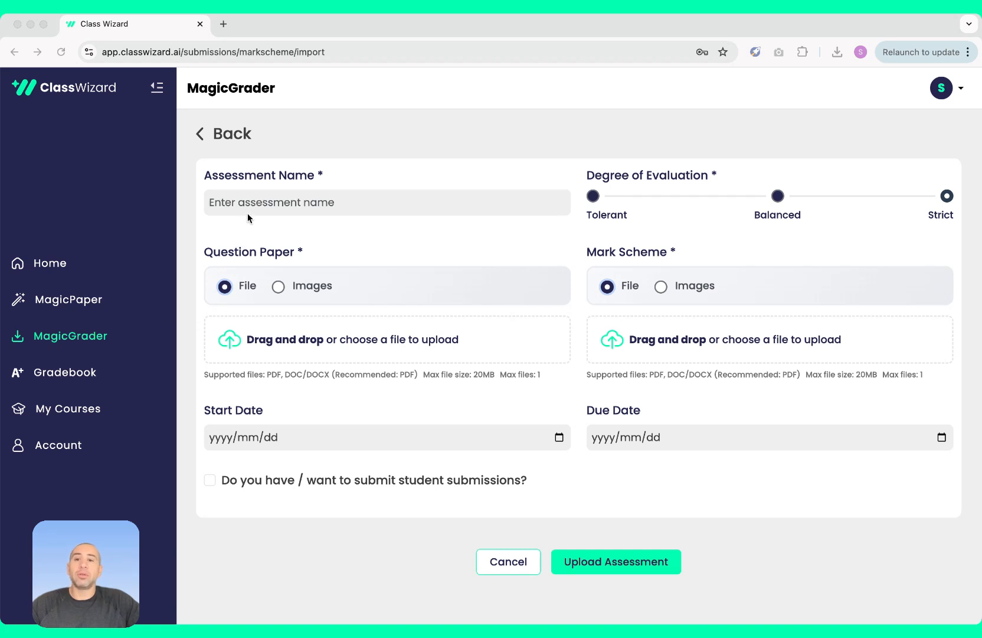
Name the MagicGrader assessment test Statistics and upload Y8 Assessment 4 Level 8 Question.pdf as its question paper after previewing it.
{"action": "left_click", "coordinate": [307, 203]}
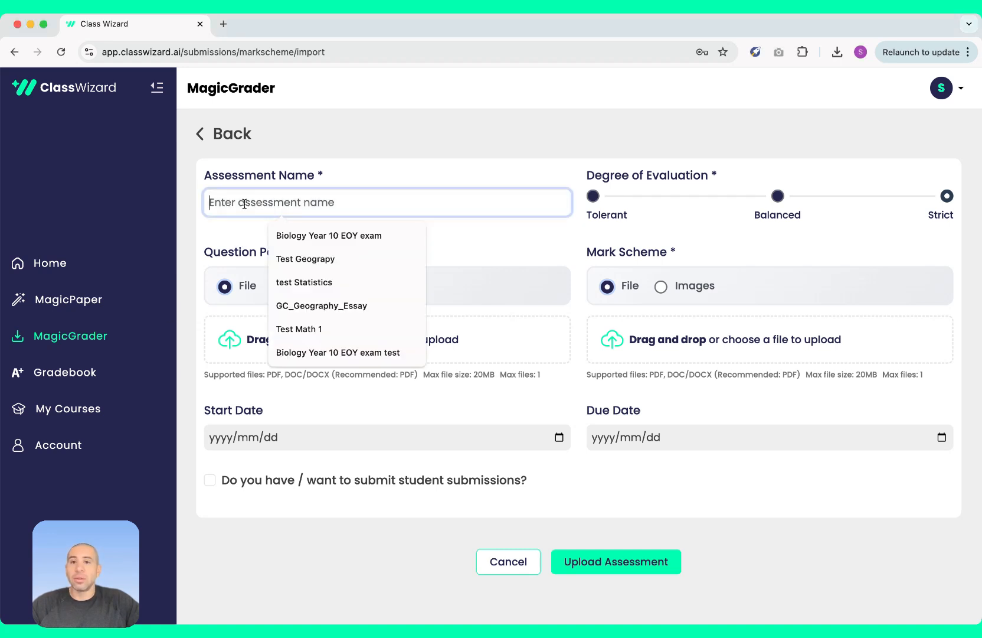
{"action": "left_click", "coordinate": [295, 282]}
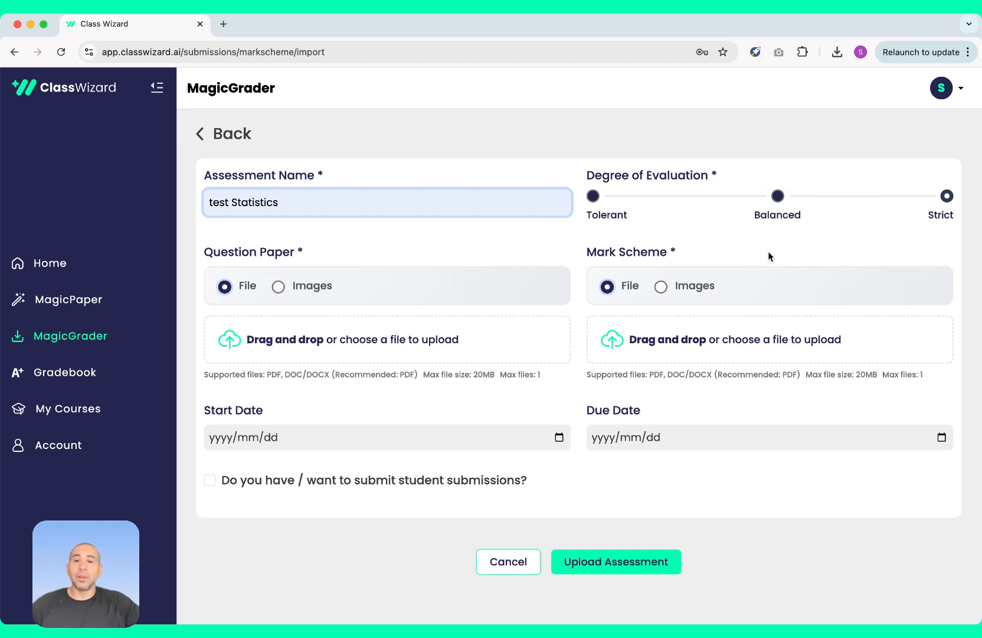
{"action": "left_click", "coordinate": [432, 342]}
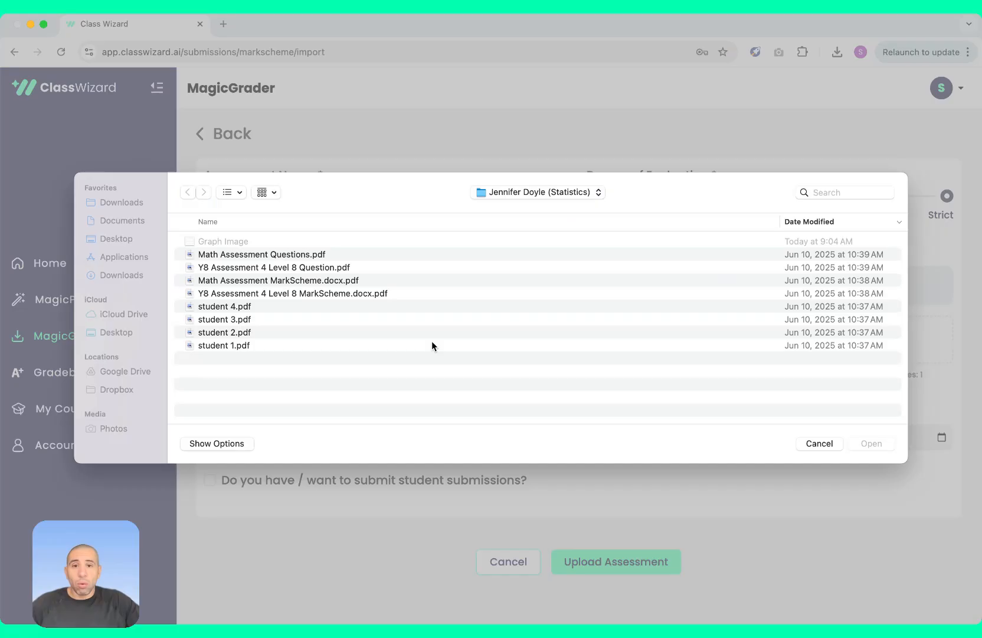
{"action": "left_click", "coordinate": [290, 267]}
{"action": "key", "text": "space"}
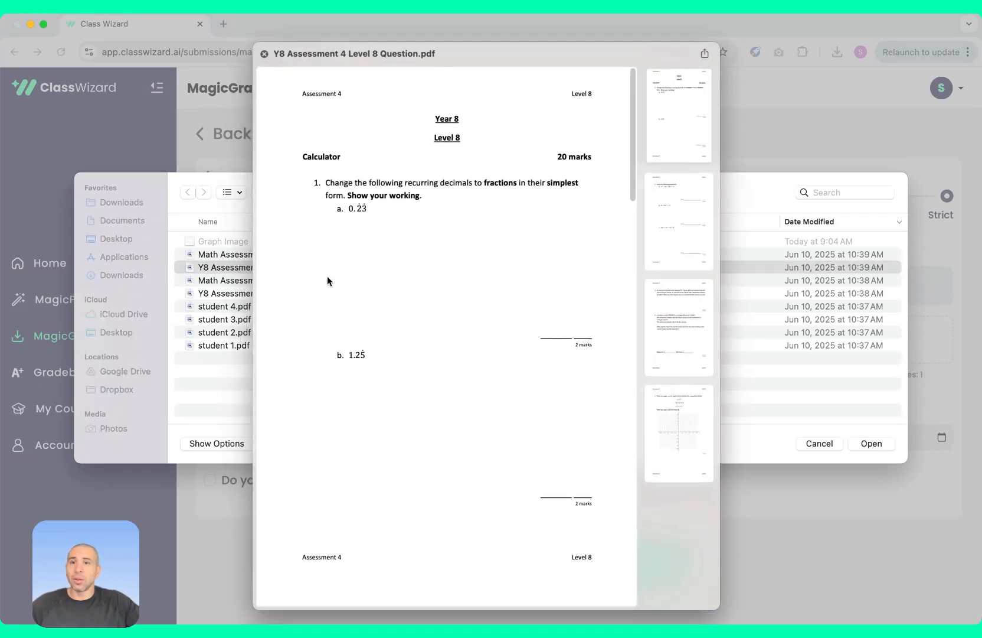
{"action": "scroll", "coordinate": [438, 317], "scroll_direction": "down", "scroll_amount": 5}
{"action": "scroll", "coordinate": [437, 321], "scroll_direction": "down", "scroll_amount": 5}
{"action": "key", "text": "space"}
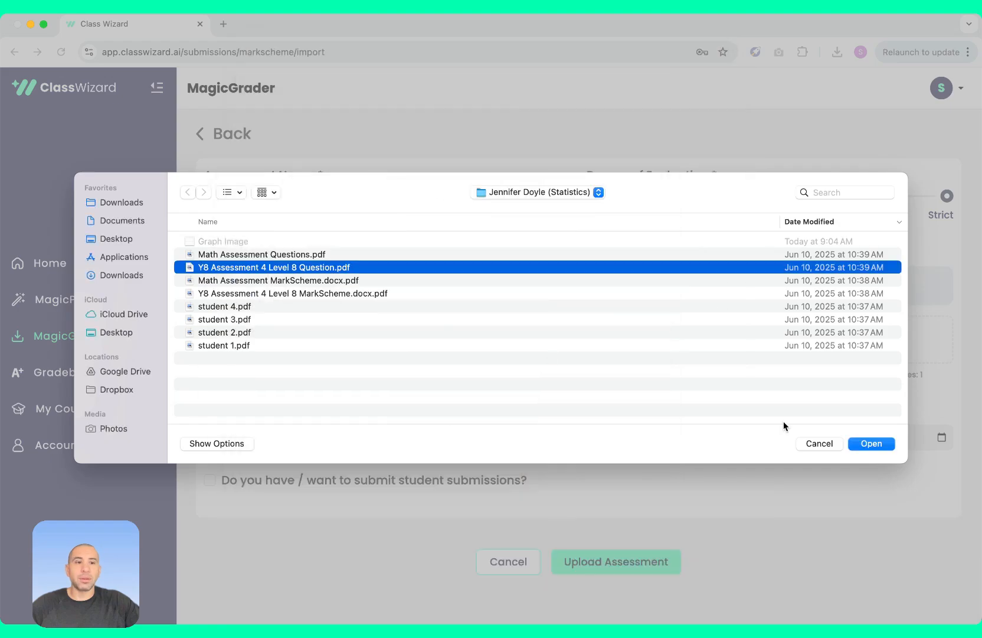
{"action": "left_click", "coordinate": [870, 444]}
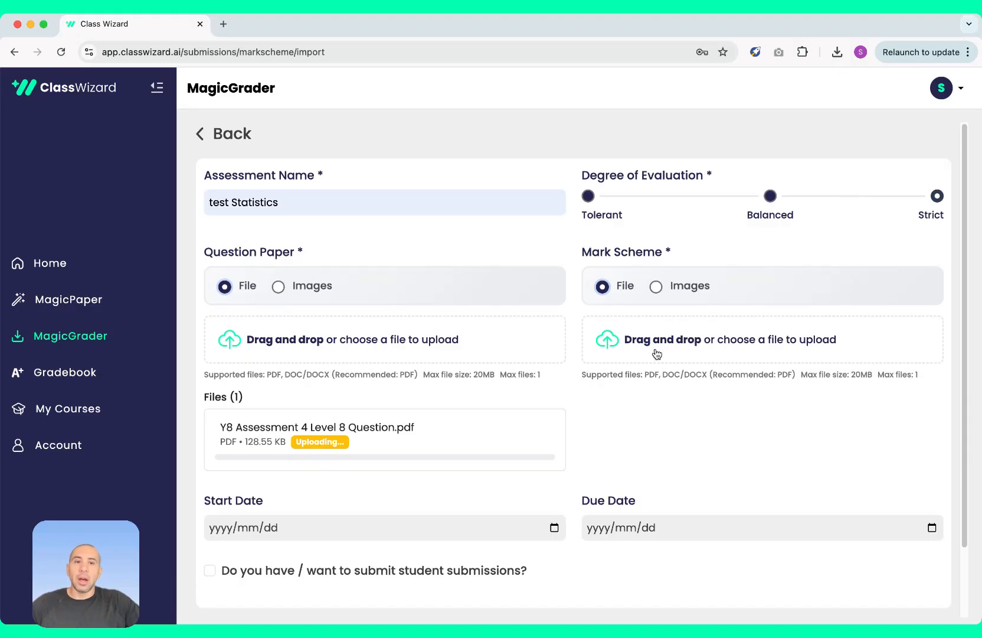
Preview Math Assessment MarkScheme.docx.pdf and upload it as the assessment's mark scheme.
{"action": "left_click", "coordinate": [695, 352]}
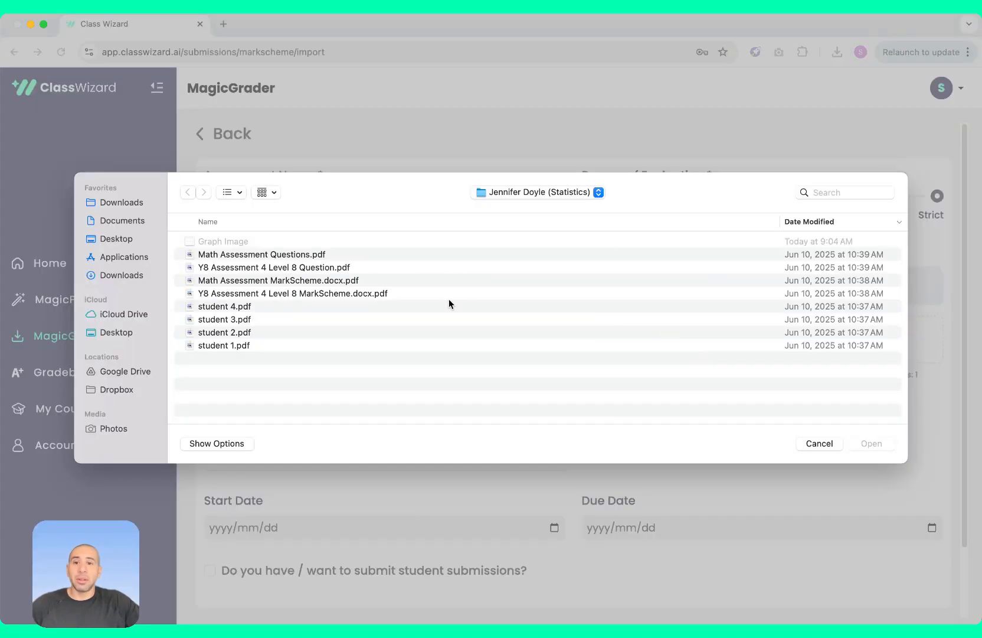
{"action": "left_click", "coordinate": [335, 293]}
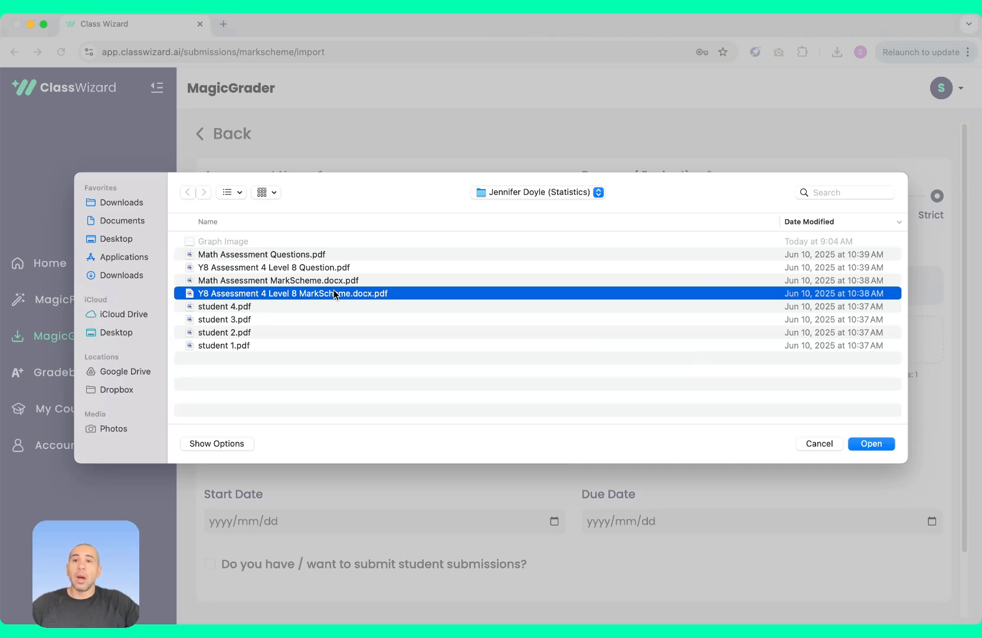
{"action": "left_click", "coordinate": [336, 281]}
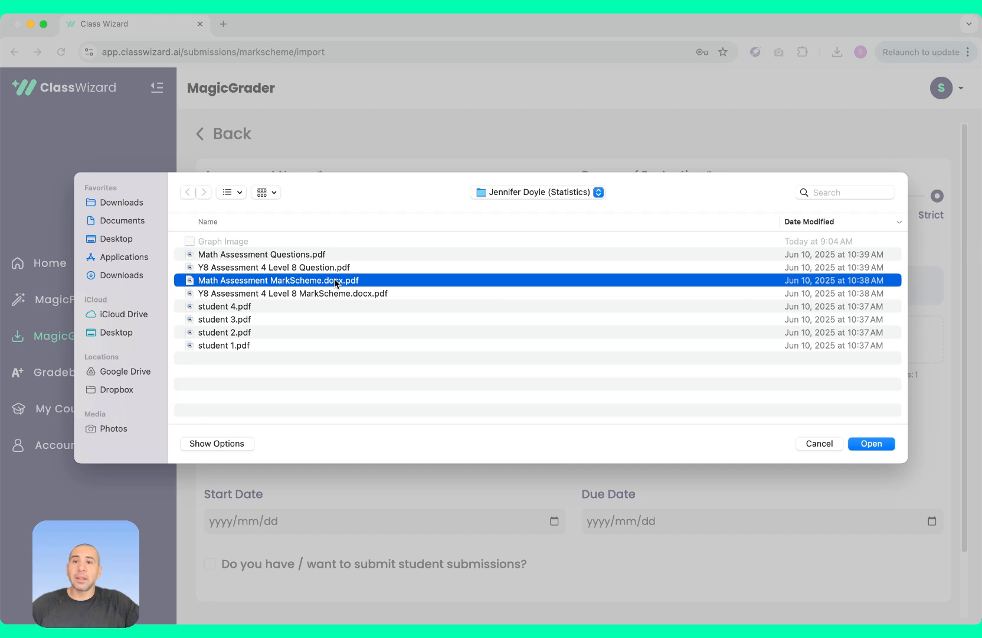
{"action": "key", "text": "space"}
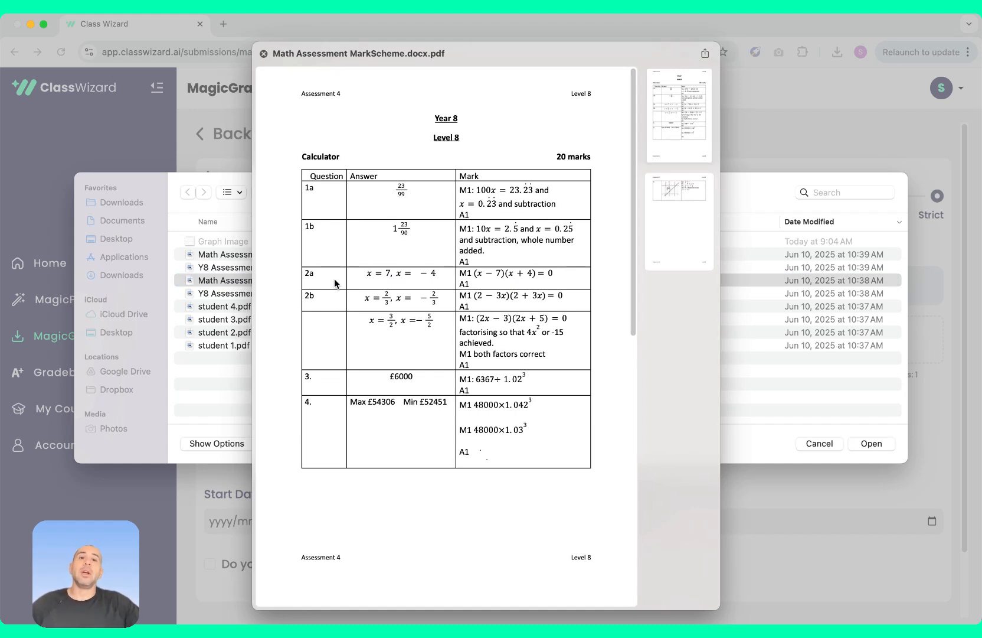
{"action": "key", "text": "space"}
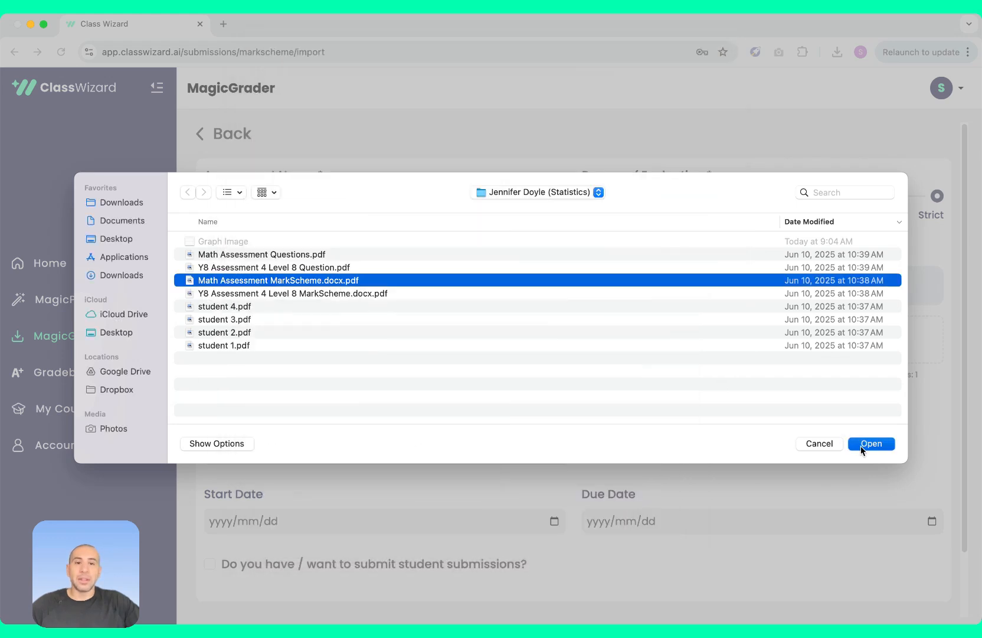
{"action": "left_click", "coordinate": [862, 444]}
Enable student submissions to view the Student 1 upload fields, and disable the option again.
{"action": "scroll", "coordinate": [709, 383], "scroll_direction": "down", "scroll_amount": 3}
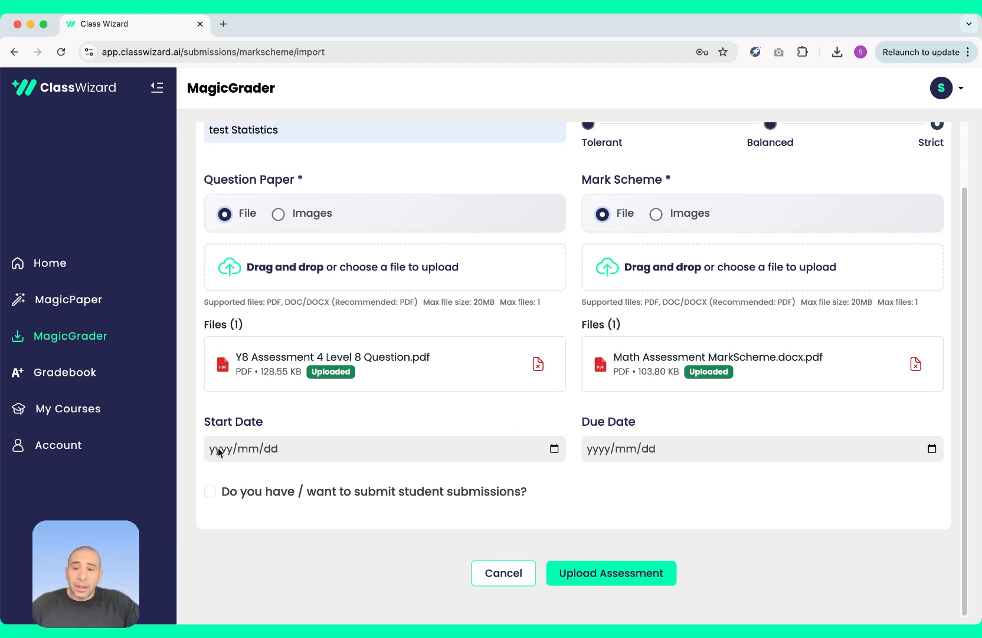
{"action": "left_click", "coordinate": [210, 493]}
{"action": "scroll", "coordinate": [357, 491], "scroll_direction": "down", "scroll_amount": 5}
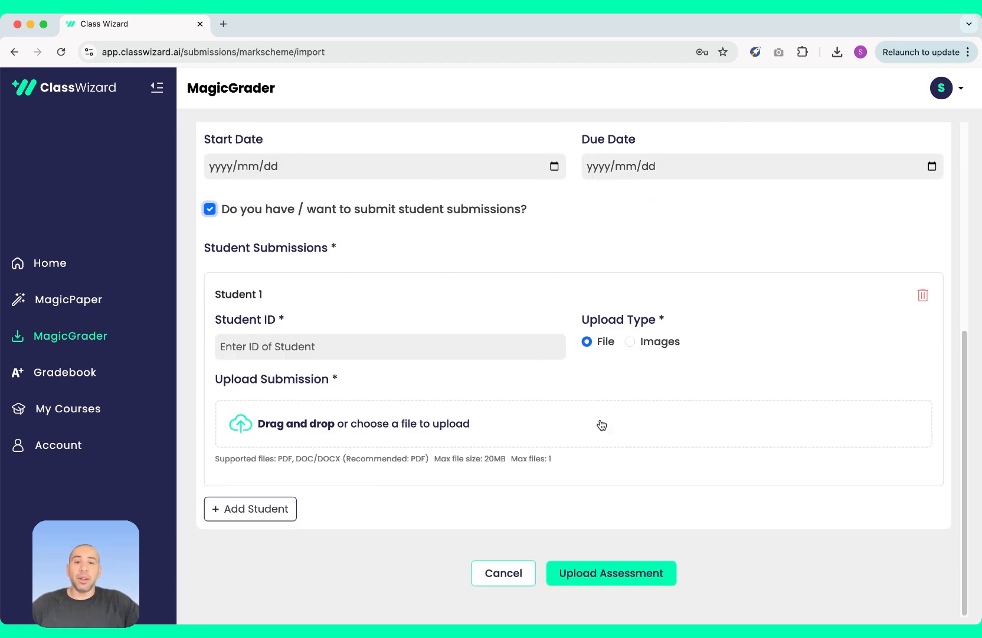
{"action": "left_click", "coordinate": [209, 209]}
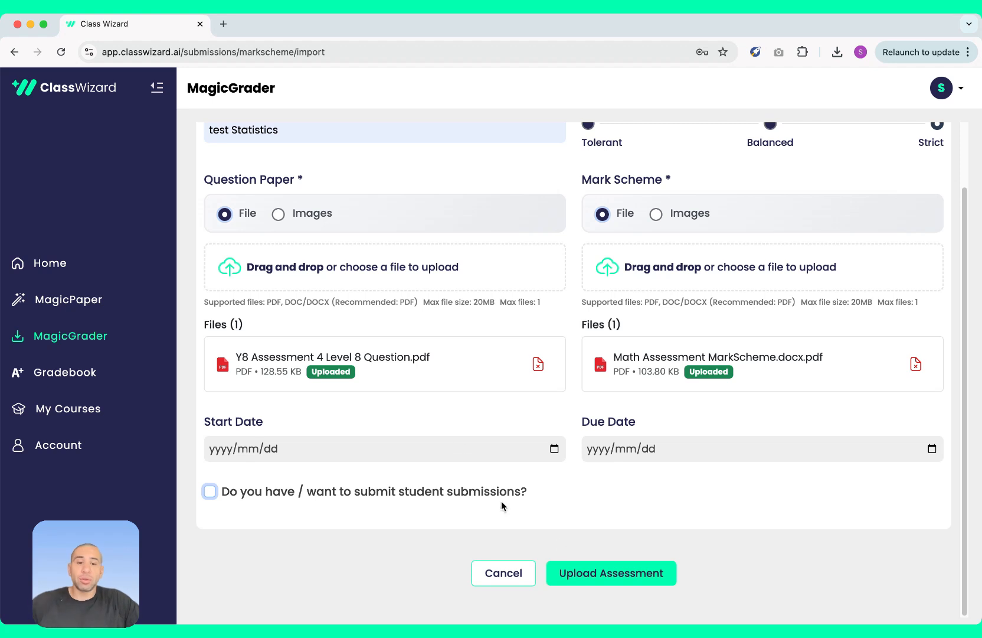
Upload the assessment and copy its link for sharing with students from the Gradebook.
{"action": "left_click", "coordinate": [600, 573]}
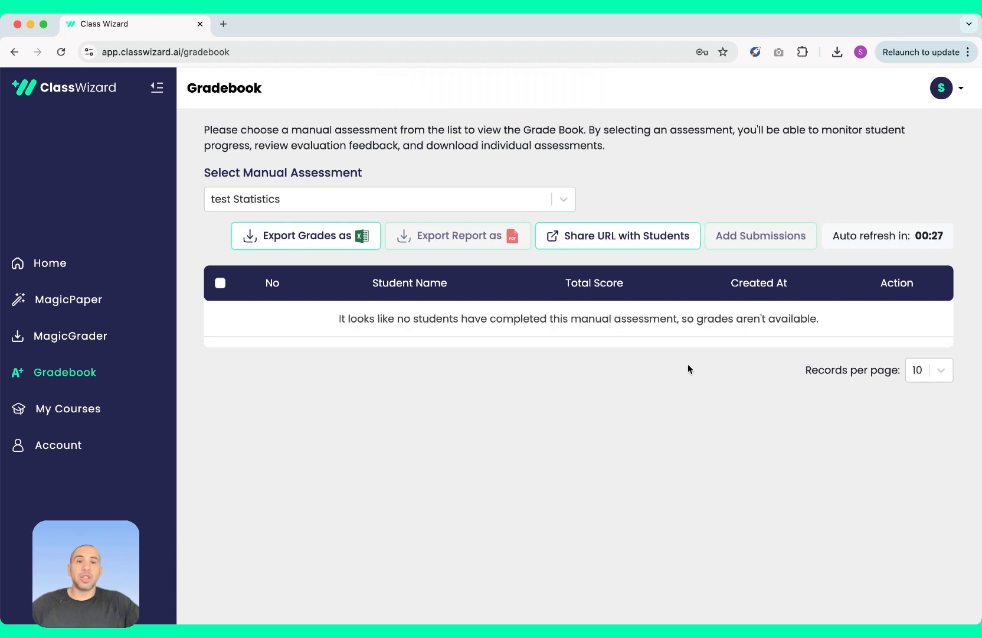
{"action": "left_click", "coordinate": [633, 241]}
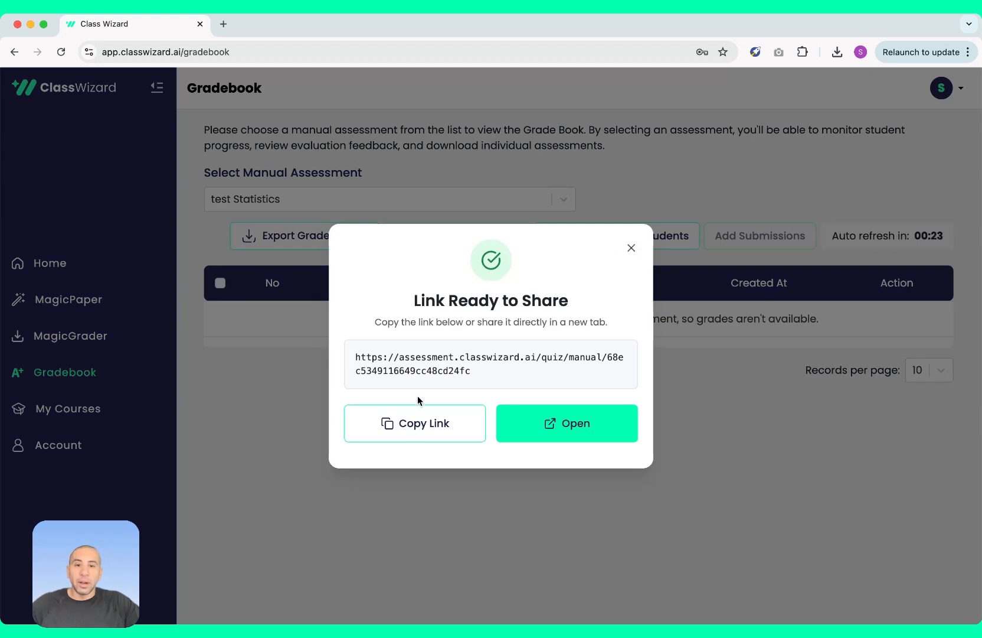
{"action": "left_click", "coordinate": [428, 423]}
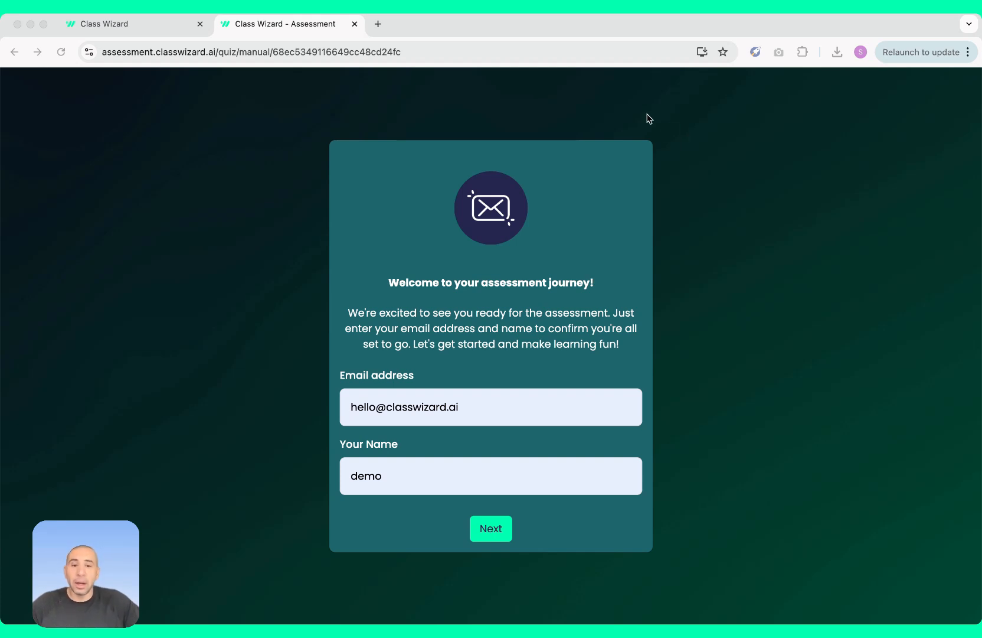
Confirm the prefilled email address and name on the student page and start the test Statistics assessment.
{"action": "left_click", "coordinate": [491, 526]}
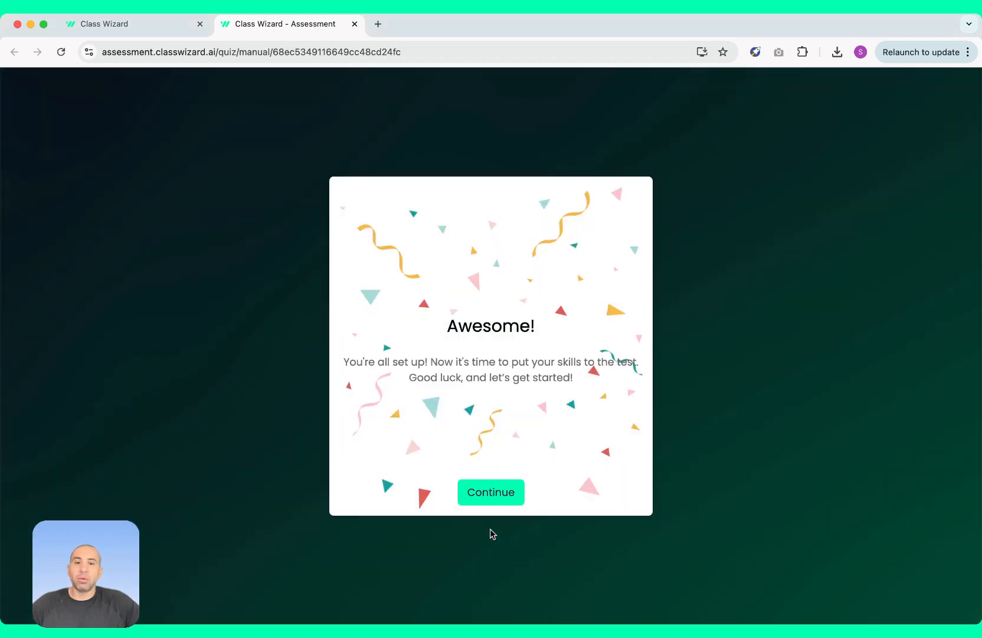
{"action": "left_click", "coordinate": [498, 494]}
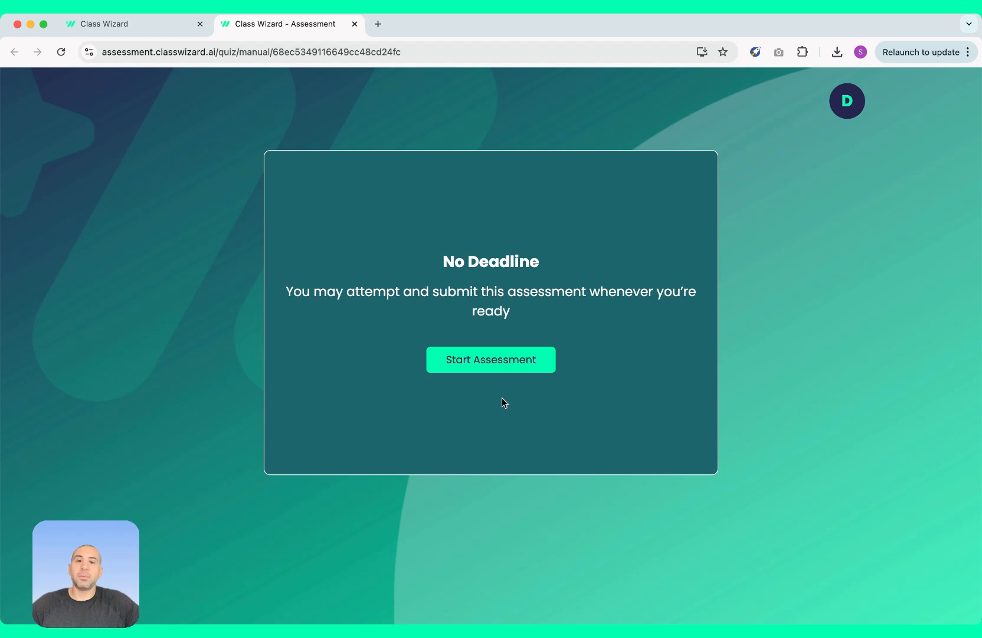
{"action": "left_click", "coordinate": [502, 367]}
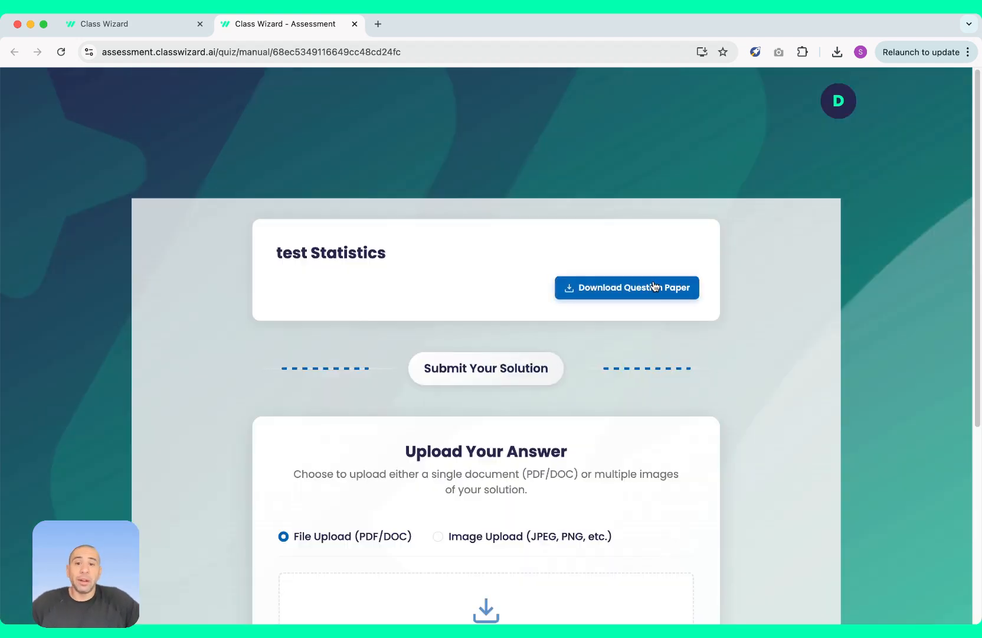
Preview the handwritten answers in student 4.pdf while choosing the answer file to upload.
{"action": "scroll", "coordinate": [640, 335], "scroll_direction": "down", "scroll_amount": 5}
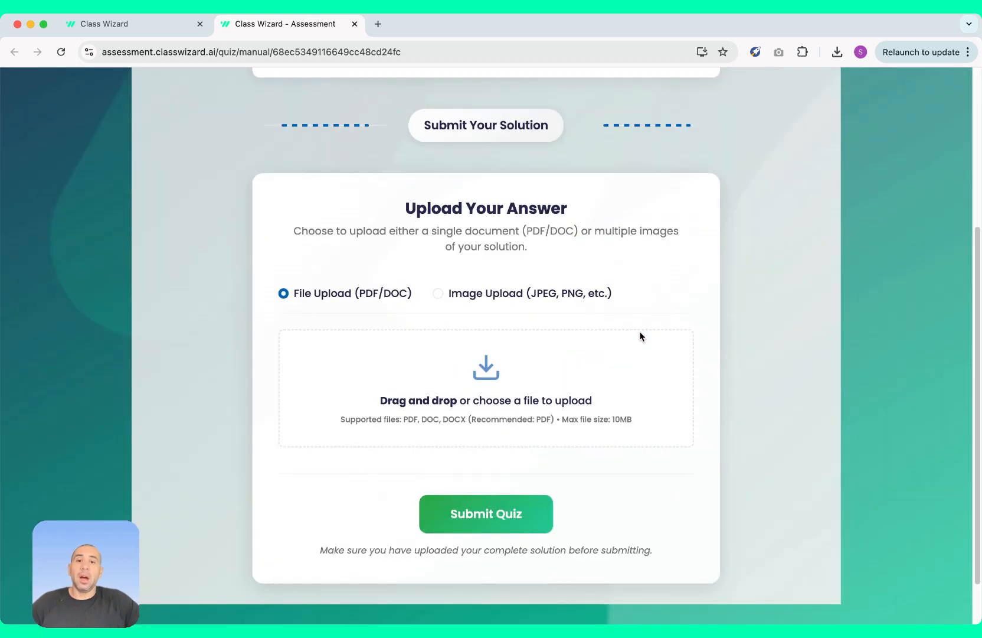
{"action": "left_click", "coordinate": [506, 394]}
{"action": "left_click", "coordinate": [229, 306]}
{"action": "key", "text": "space"}
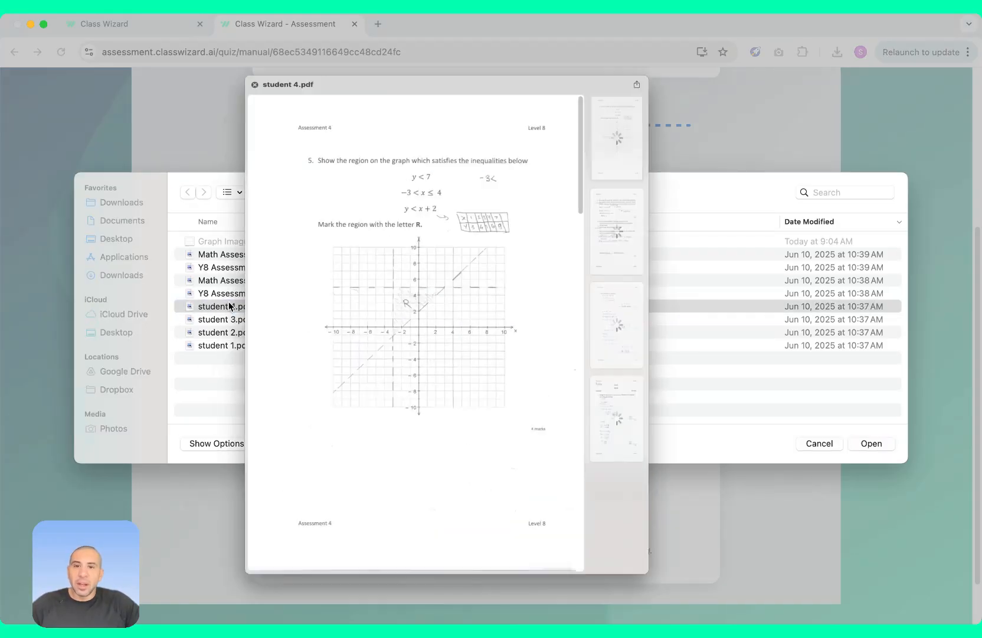
{"action": "scroll", "coordinate": [437, 322], "scroll_direction": "down", "scroll_amount": 10}
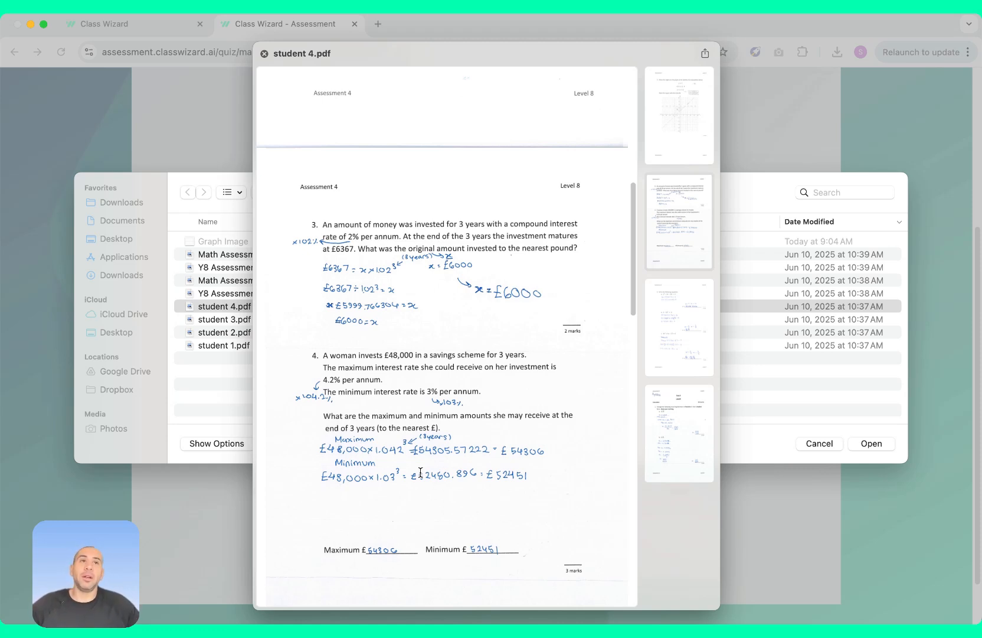
{"action": "scroll", "coordinate": [420, 473], "scroll_direction": "down", "scroll_amount": 3}
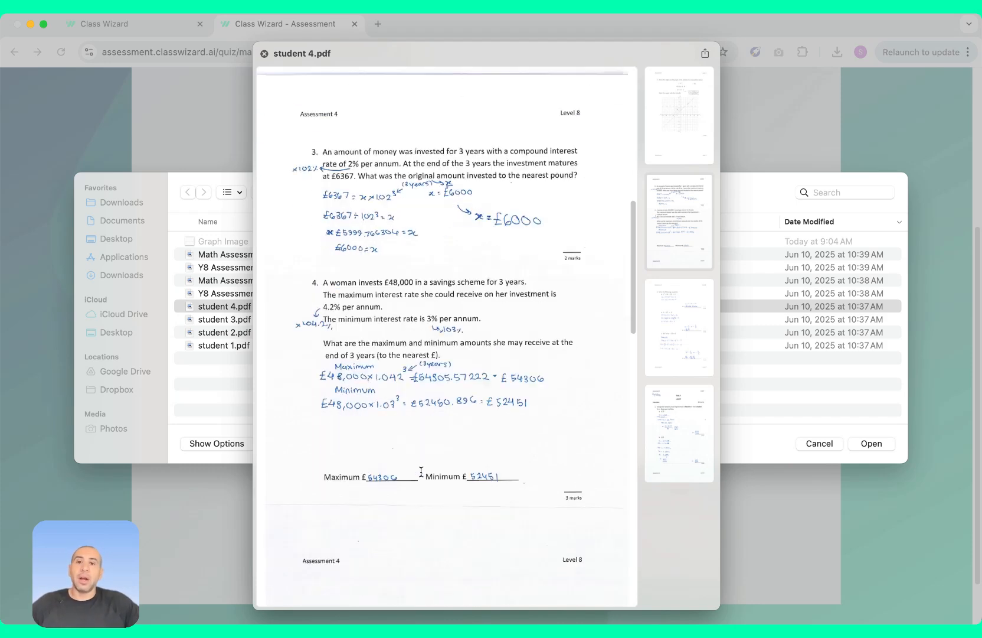
{"action": "scroll", "coordinate": [421, 471], "scroll_direction": "down", "scroll_amount": 20}
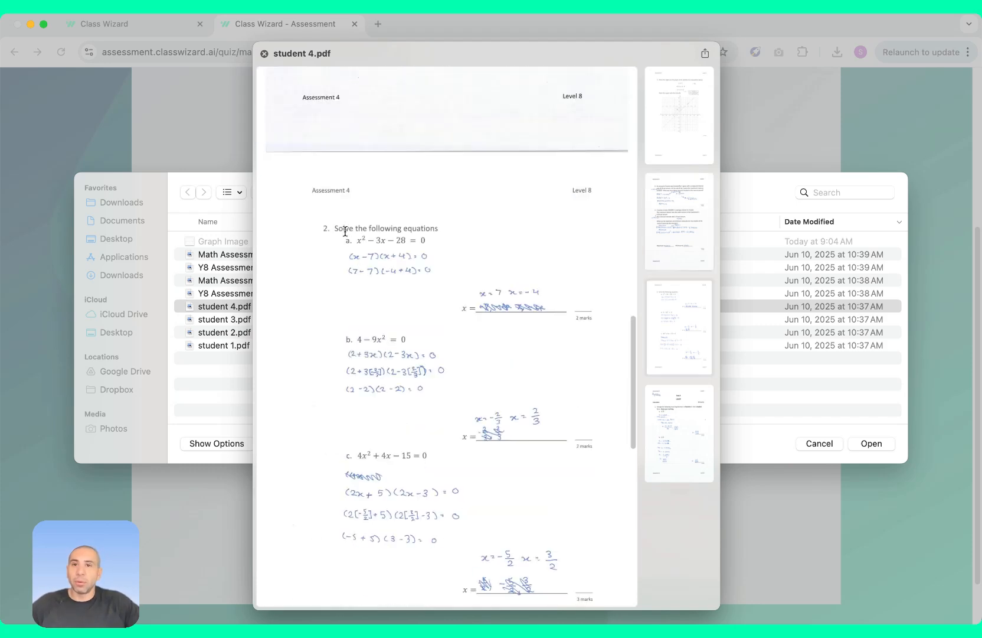
Upload student 4.pdf as the answer document and submit the quiz.
{"action": "left_click", "coordinate": [264, 53]}
{"action": "left_click", "coordinate": [868, 443]}
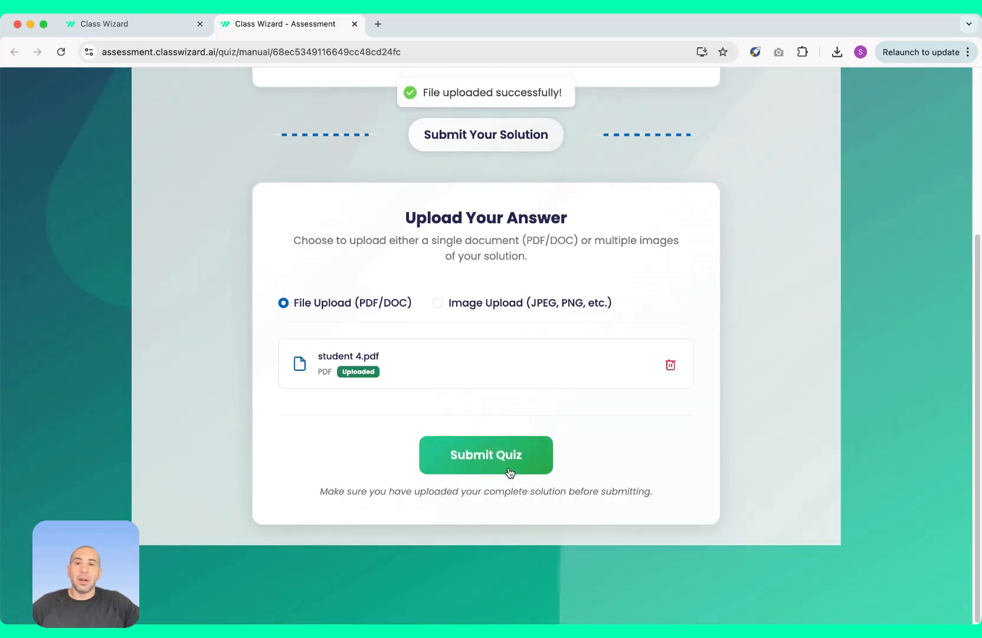
{"action": "left_click", "coordinate": [506, 464]}
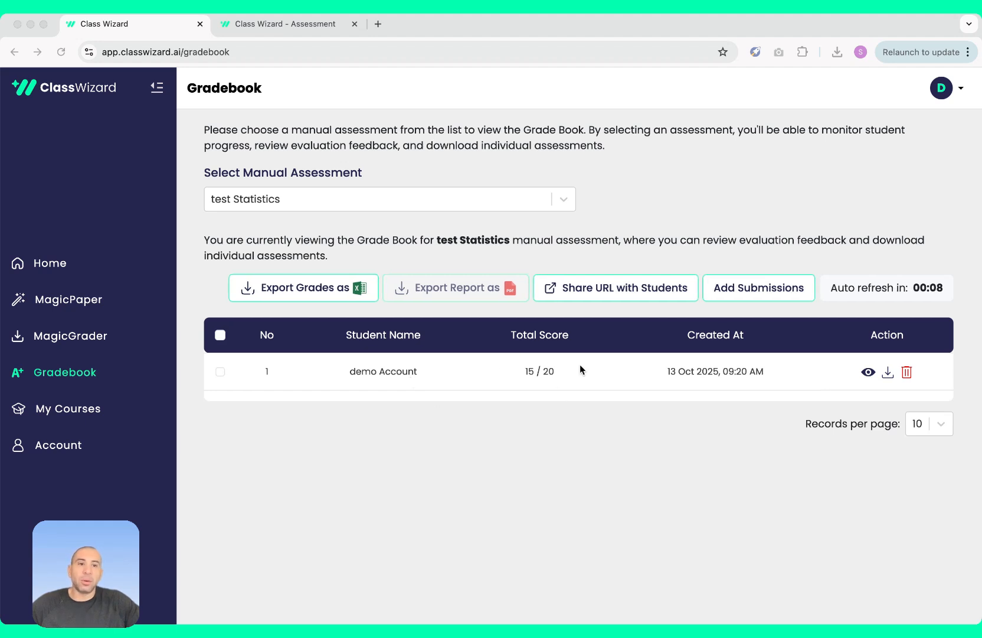
Open the student's test Statistics evaluation from the Gradebook and review the Key Insights, Top Priority Areas and What you're doing well summaries.
{"action": "left_click", "coordinate": [869, 371]}
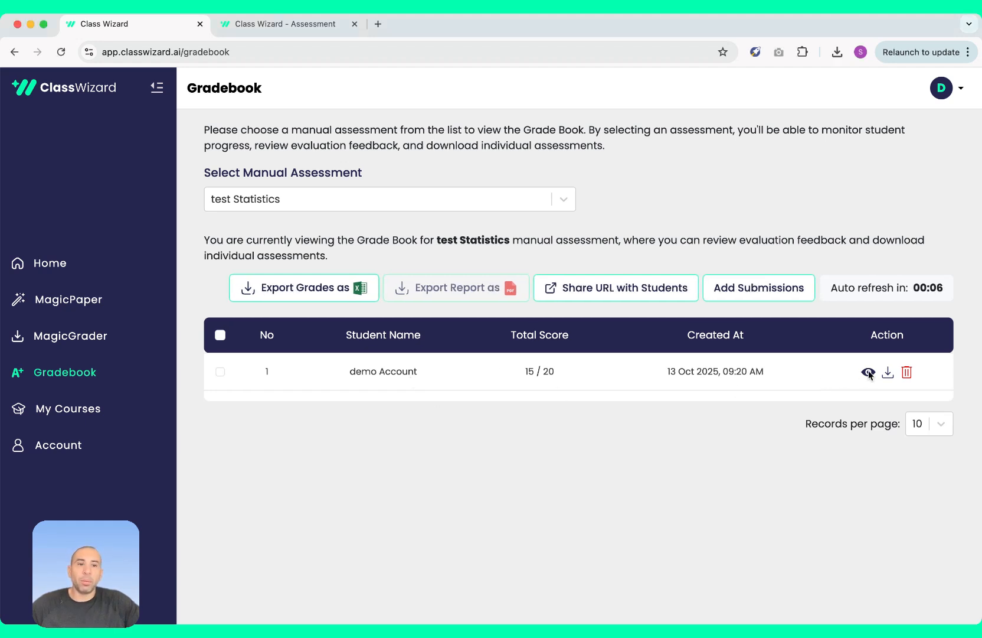
{"action": "left_click", "coordinate": [869, 372]}
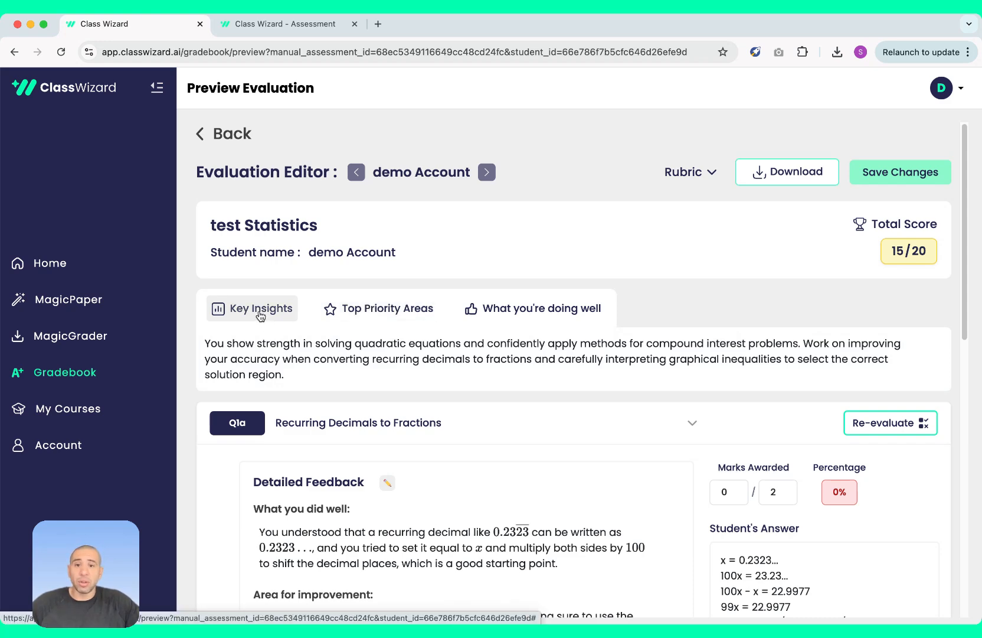
{"action": "left_click", "coordinate": [344, 317]}
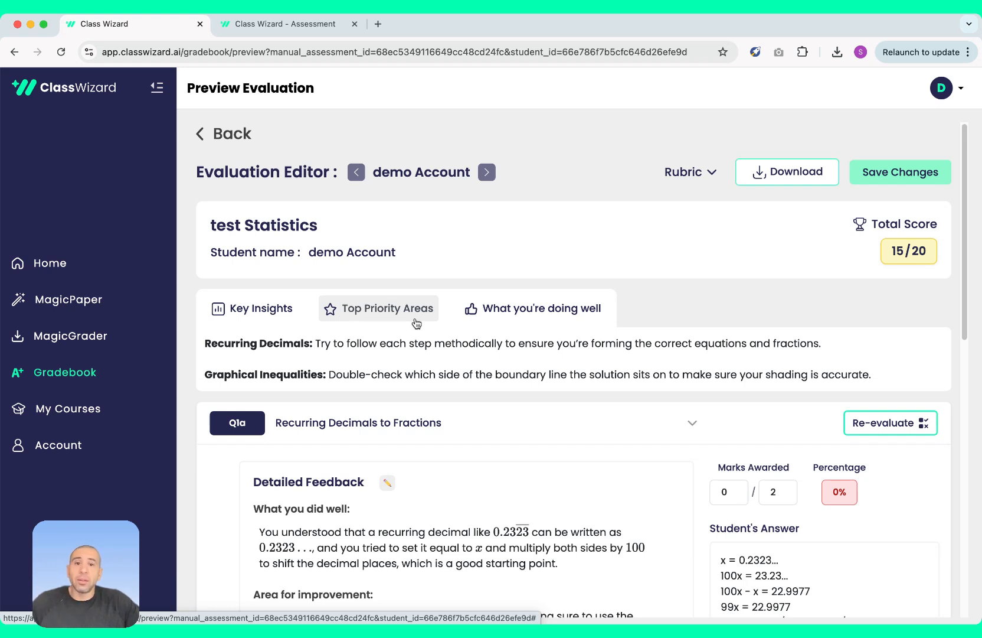
{"action": "left_click", "coordinate": [490, 319]}
{"action": "left_click", "coordinate": [534, 369]}
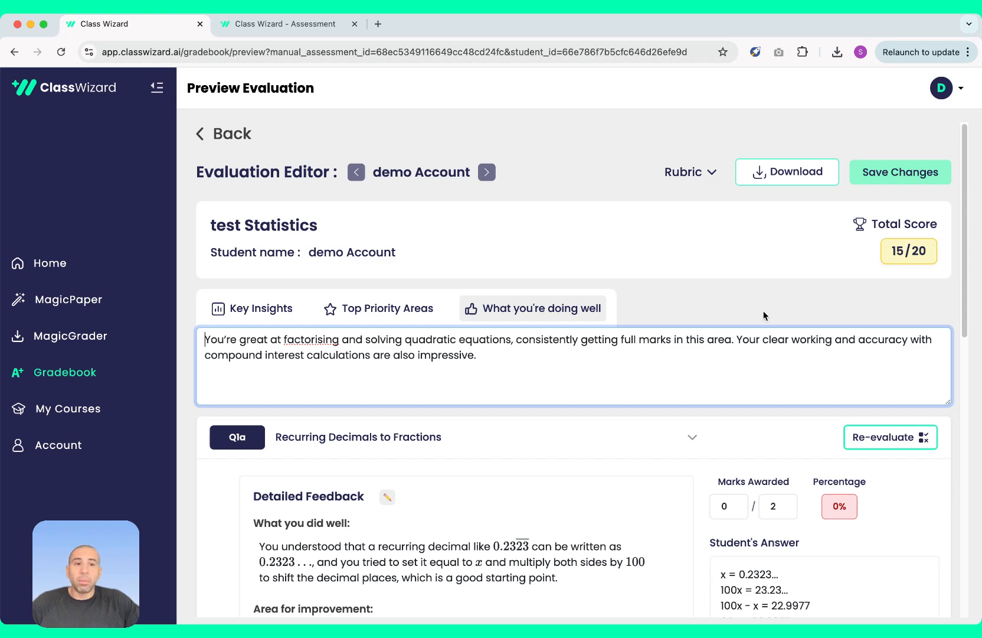
Add the line "add a comment here" to the What you did well feedback of question Q1b.
{"action": "scroll", "coordinate": [762, 313], "scroll_direction": "down", "scroll_amount": 8}
{"action": "scroll", "coordinate": [709, 322], "scroll_direction": "up", "scroll_amount": 3}
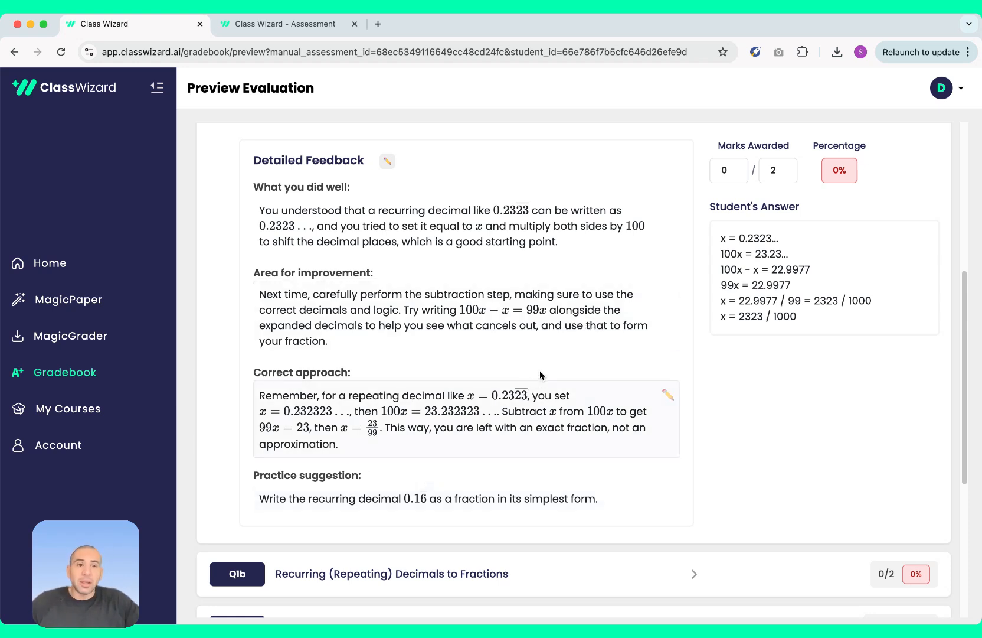
{"action": "scroll", "coordinate": [582, 395], "scroll_direction": "down", "scroll_amount": 4}
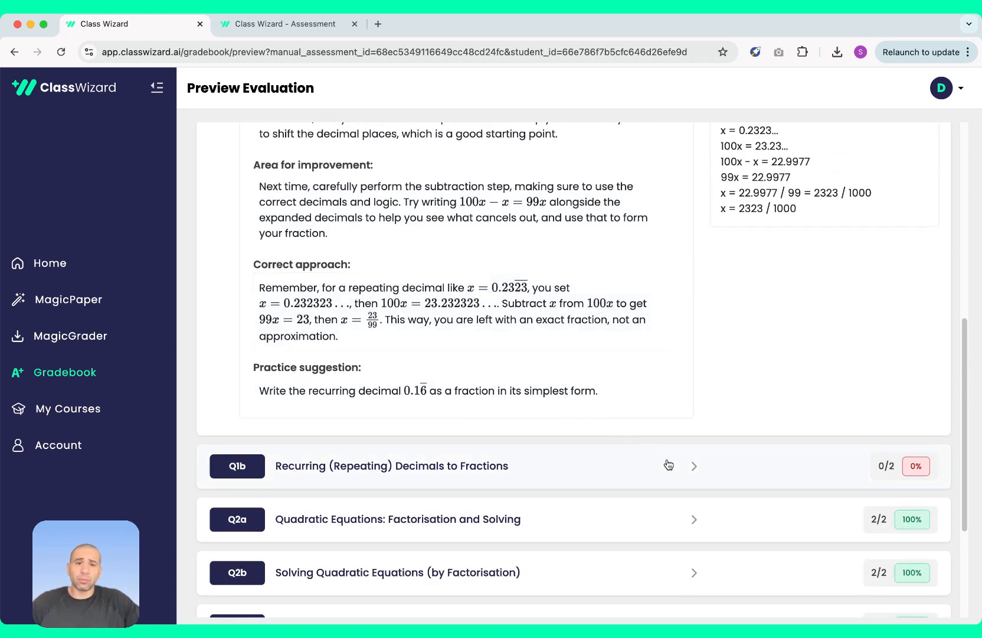
{"action": "left_click", "coordinate": [676, 465]}
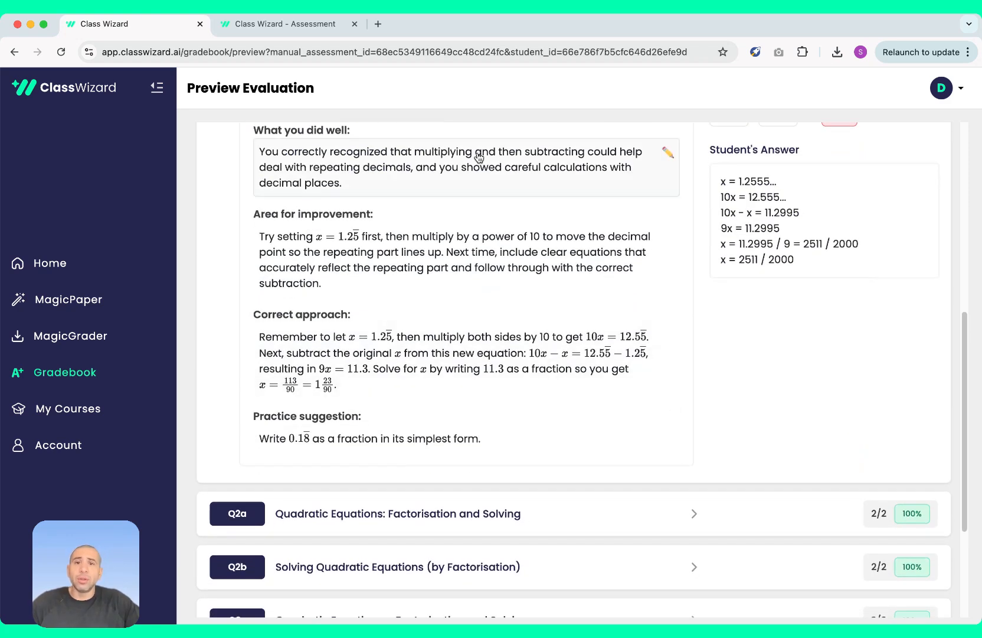
{"action": "left_click", "coordinate": [379, 191]}
{"action": "left_click", "coordinate": [449, 191]}
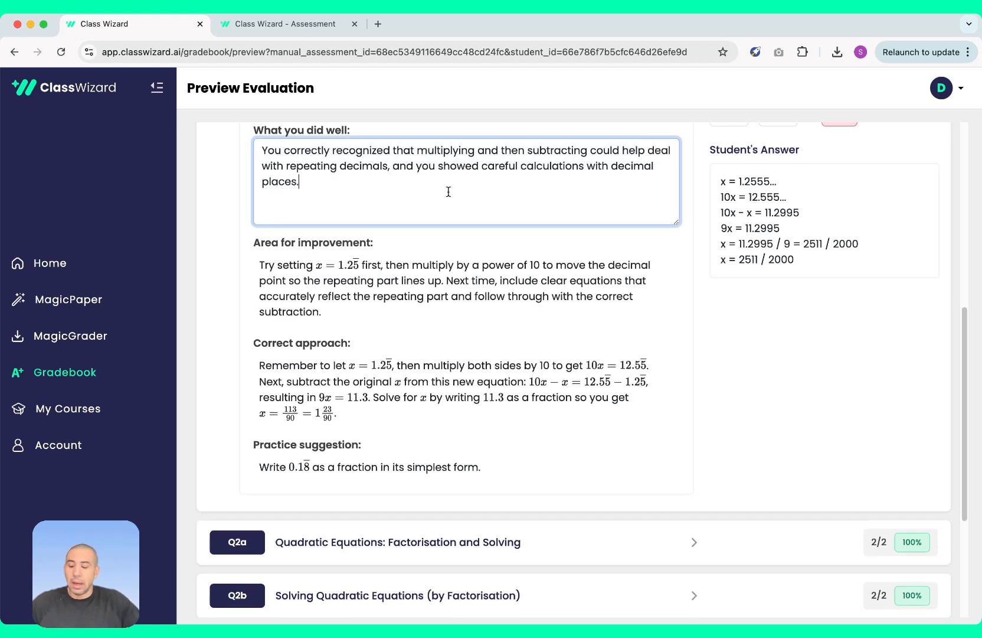
{"action": "key", "text": "Return"}
{"action": "type", "text": "add a comm"}
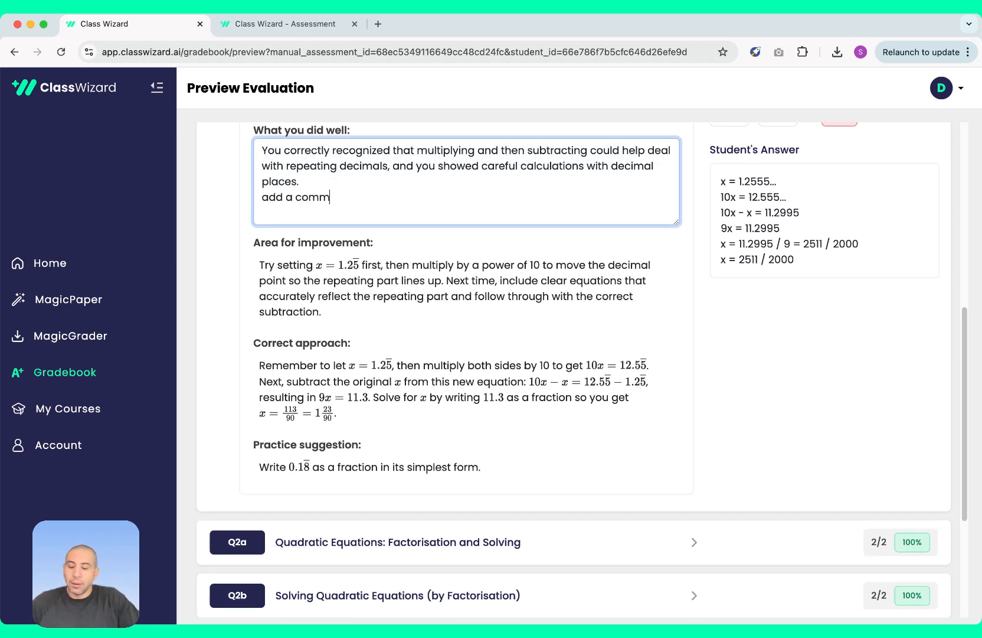
{"action": "type", "text": "ent here"}
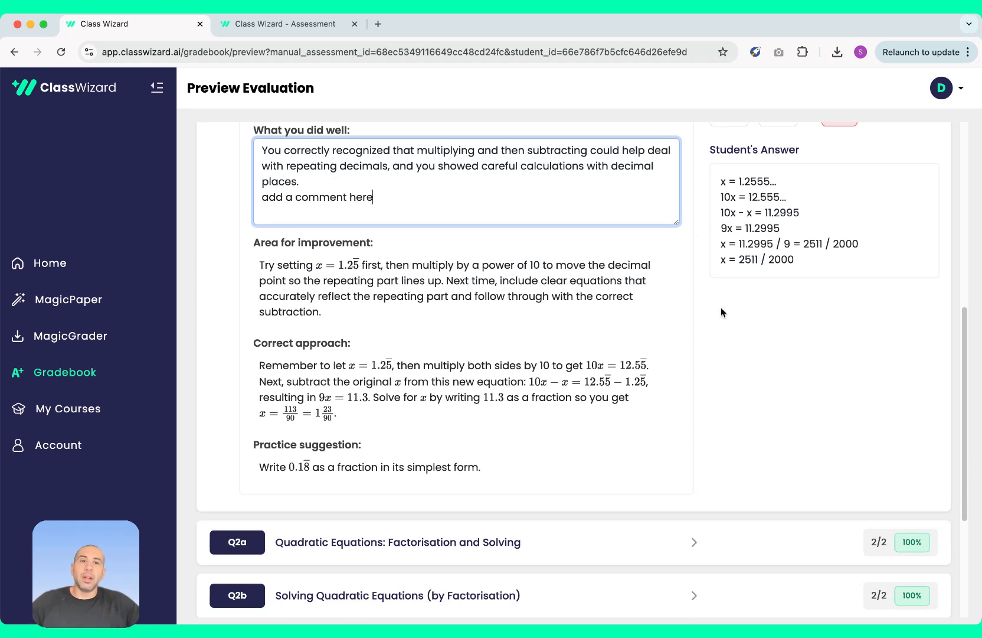
{"action": "left_click", "coordinate": [720, 313]}
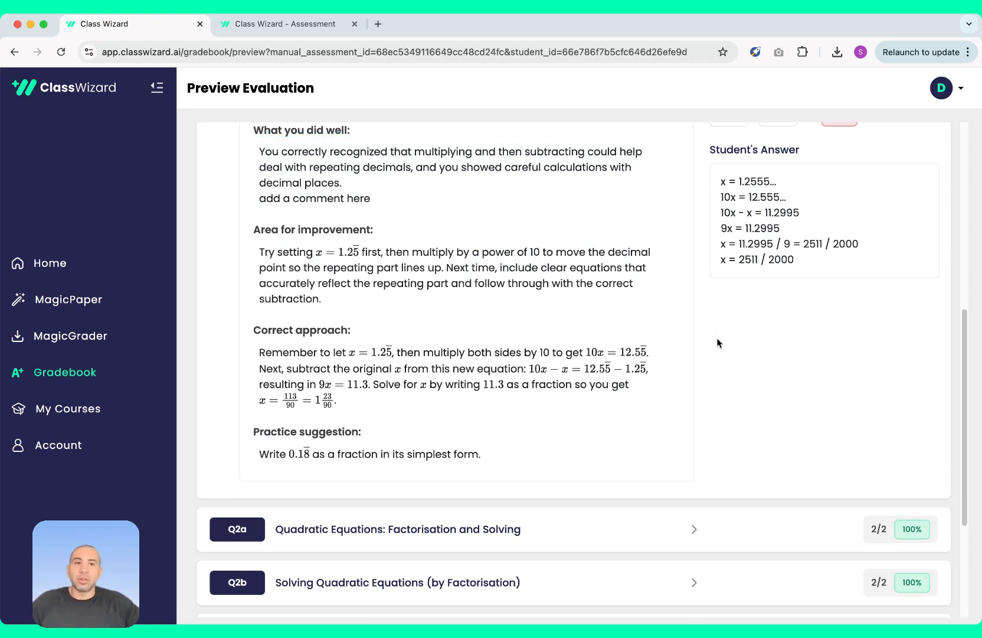
Review question Q2a's feedback and re-evaluation marking criteria without changing them, and return to the Gradebook.
{"action": "scroll", "coordinate": [717, 339], "scroll_direction": "up", "scroll_amount": 7}
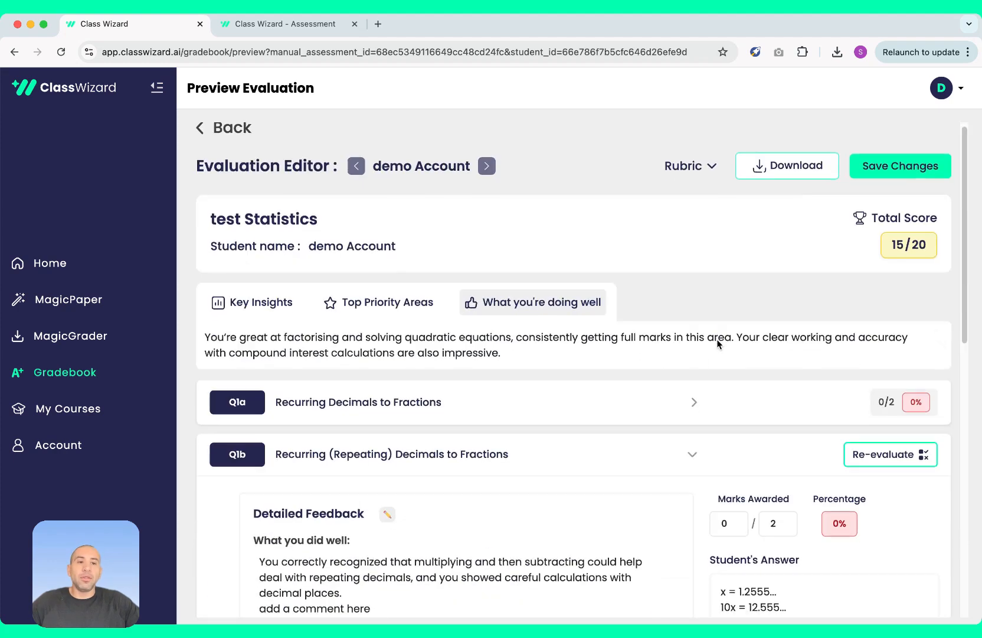
{"action": "scroll", "coordinate": [741, 408], "scroll_direction": "down", "scroll_amount": 5}
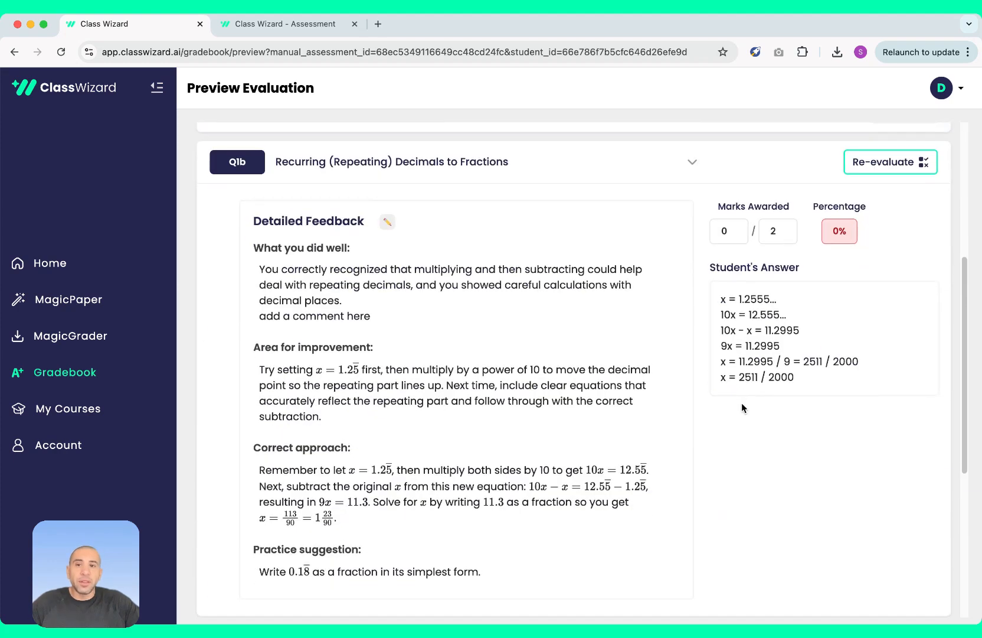
{"action": "scroll", "coordinate": [742, 407], "scroll_direction": "down", "scroll_amount": 6}
{"action": "left_click", "coordinate": [679, 329]}
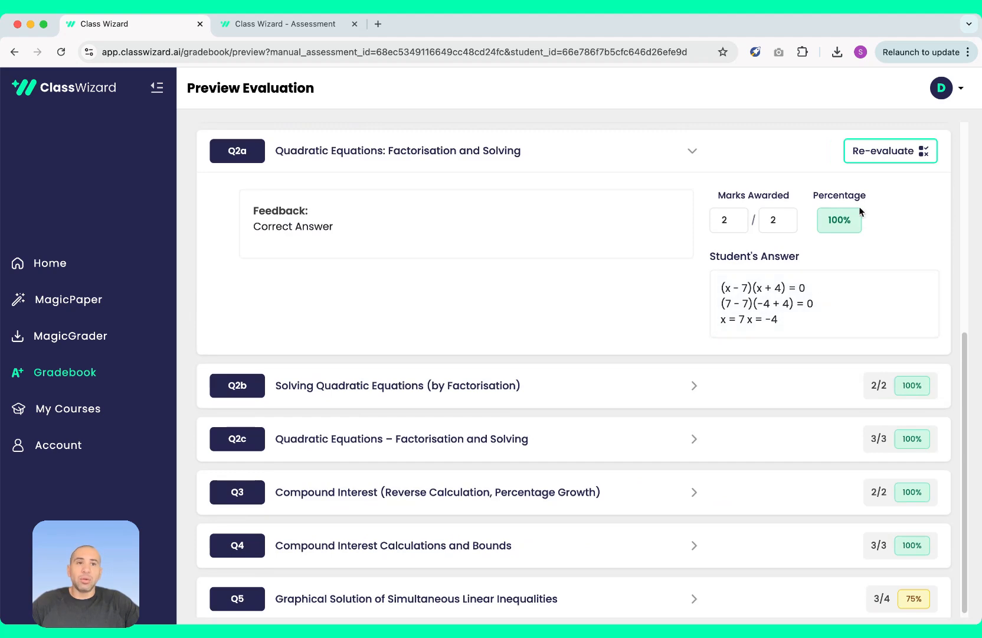
{"action": "left_click", "coordinate": [889, 155]}
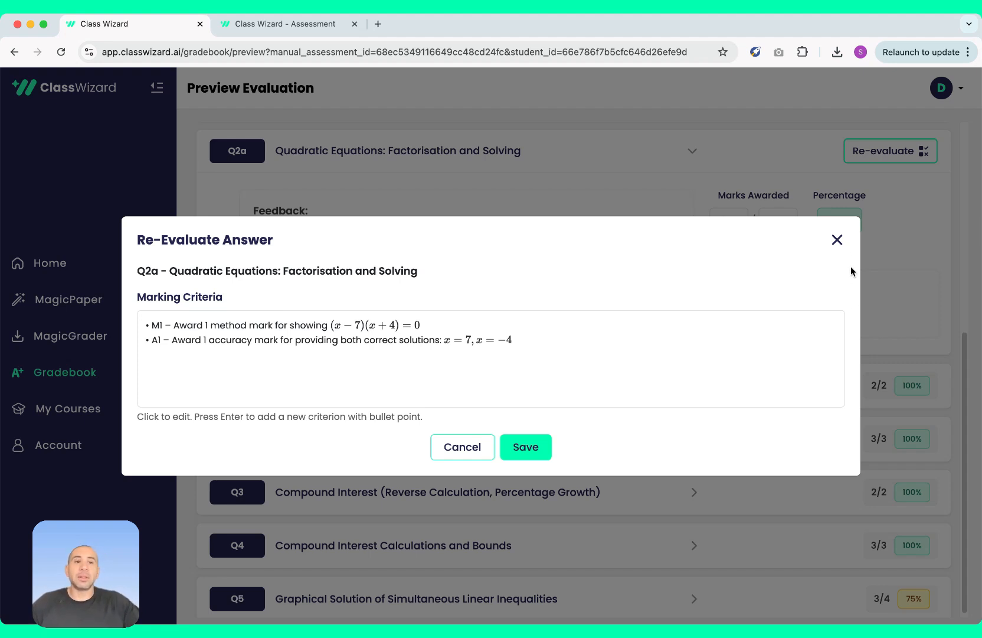
{"action": "left_click", "coordinate": [837, 239]}
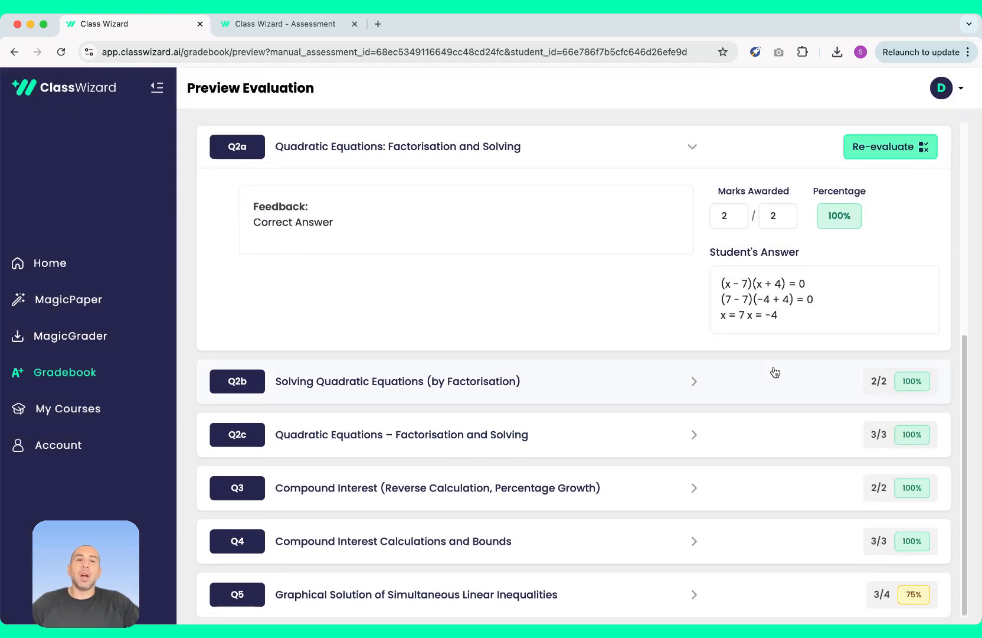
{"action": "scroll", "coordinate": [775, 380], "scroll_direction": "up", "scroll_amount": 6}
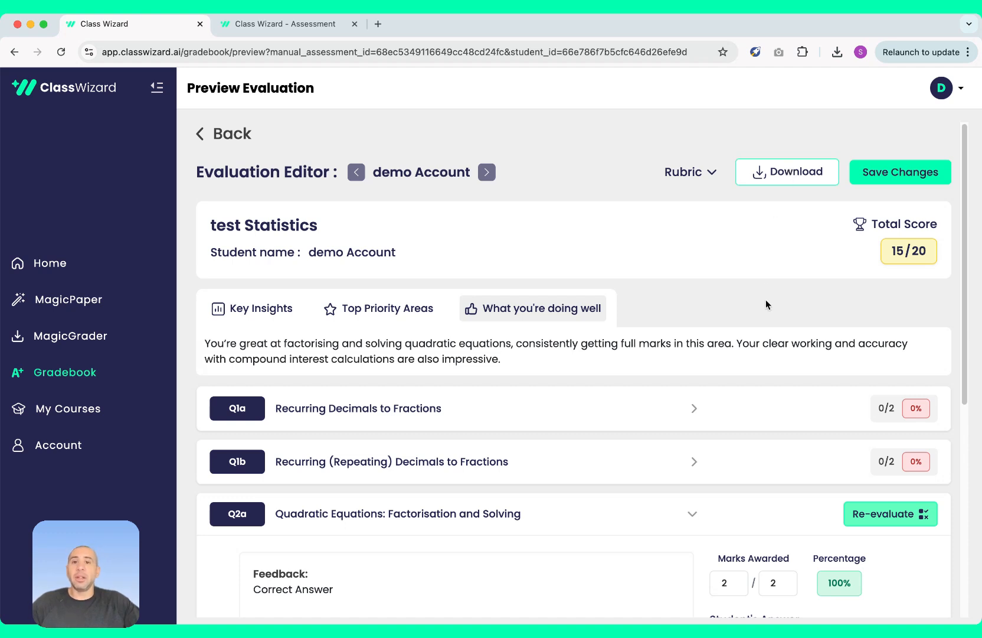
{"action": "left_click", "coordinate": [203, 134]}
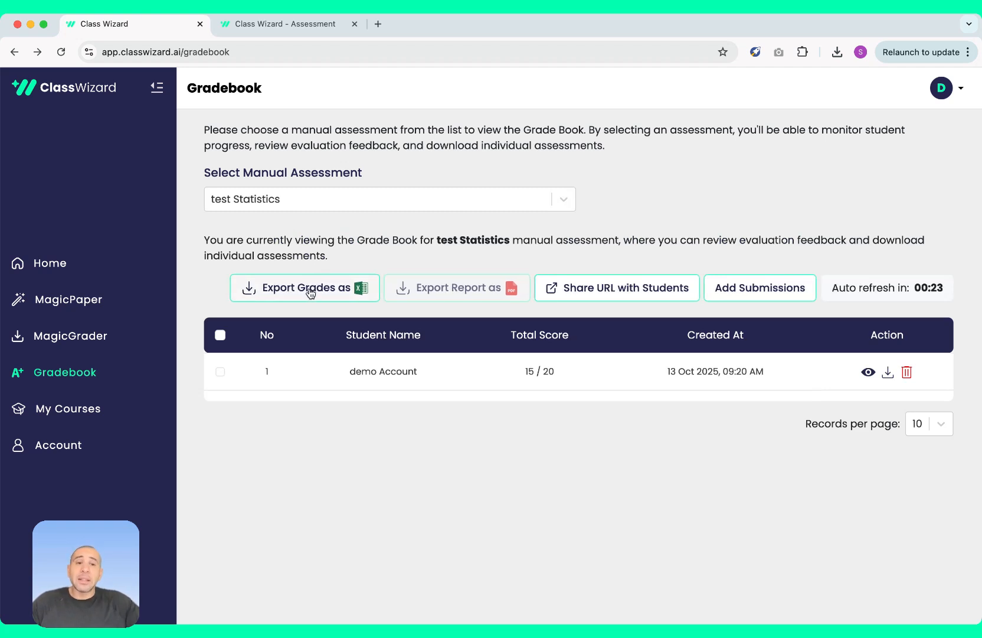
Start adding a submission to the test Statistics assessment with "student 1" as the student ID.
{"action": "left_click", "coordinate": [764, 289]}
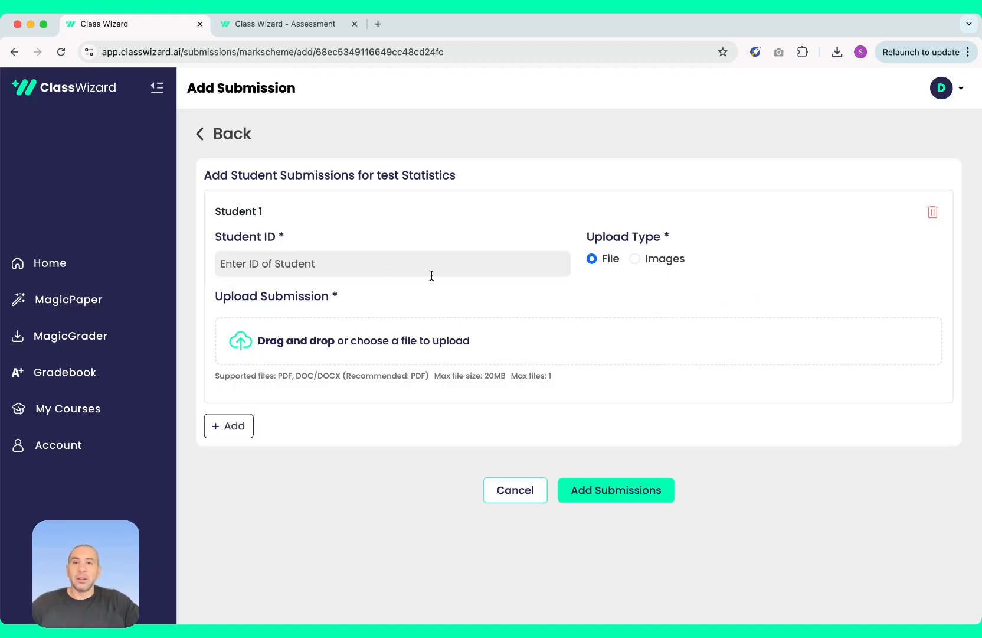
{"action": "left_click", "coordinate": [413, 258]}
{"action": "type", "text": "student 1"}
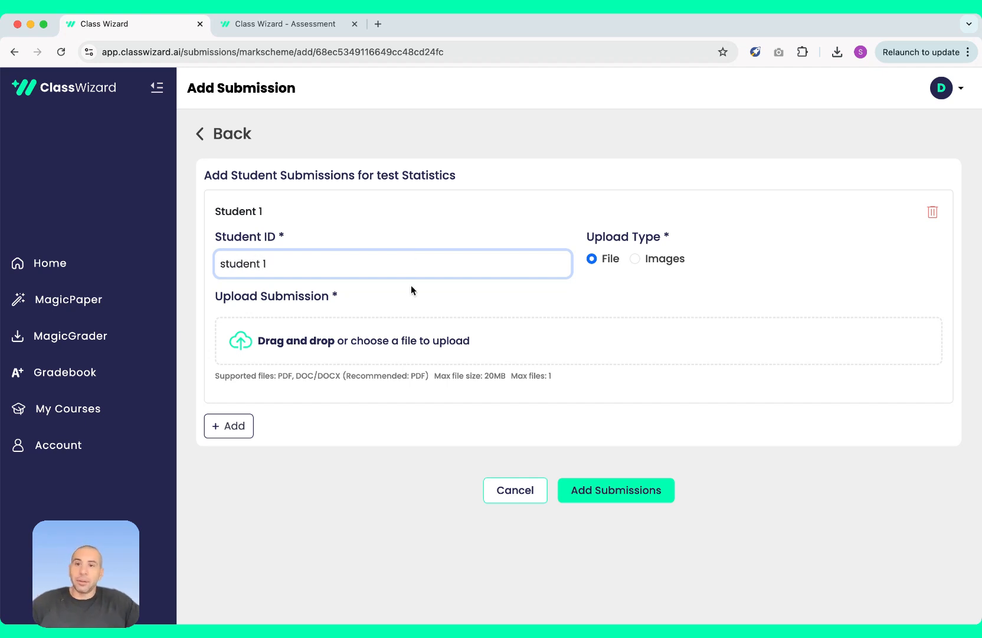
Preview and upload student 1.pdf as Student 1's submission file, and add the submission to the assessment.
{"action": "left_click", "coordinate": [357, 338]}
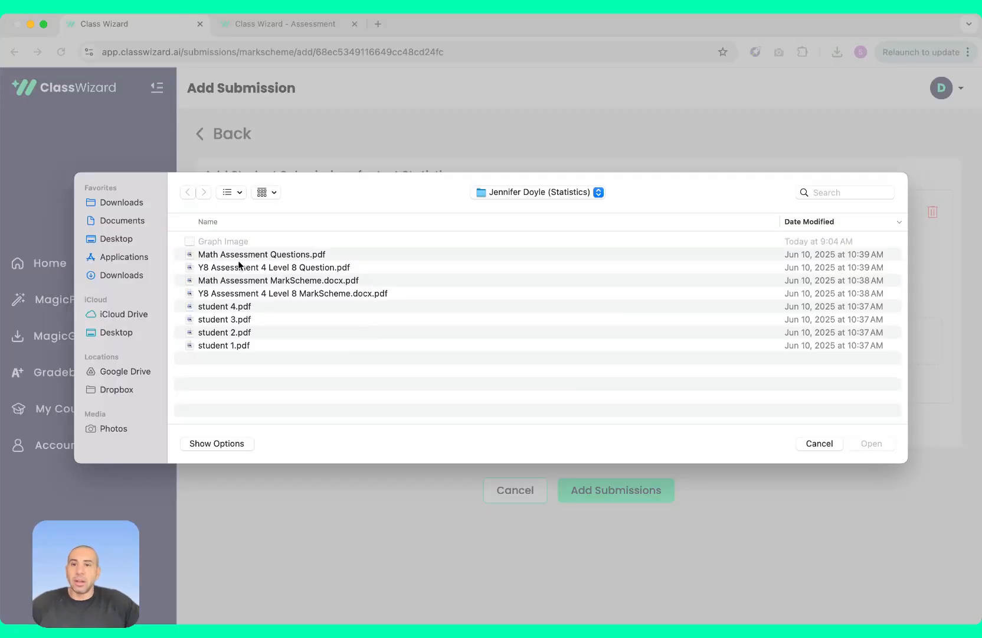
{"action": "left_click", "coordinate": [216, 345]}
{"action": "key", "text": "space"}
{"action": "scroll", "coordinate": [422, 372], "scroll_direction": "down", "scroll_amount": 3}
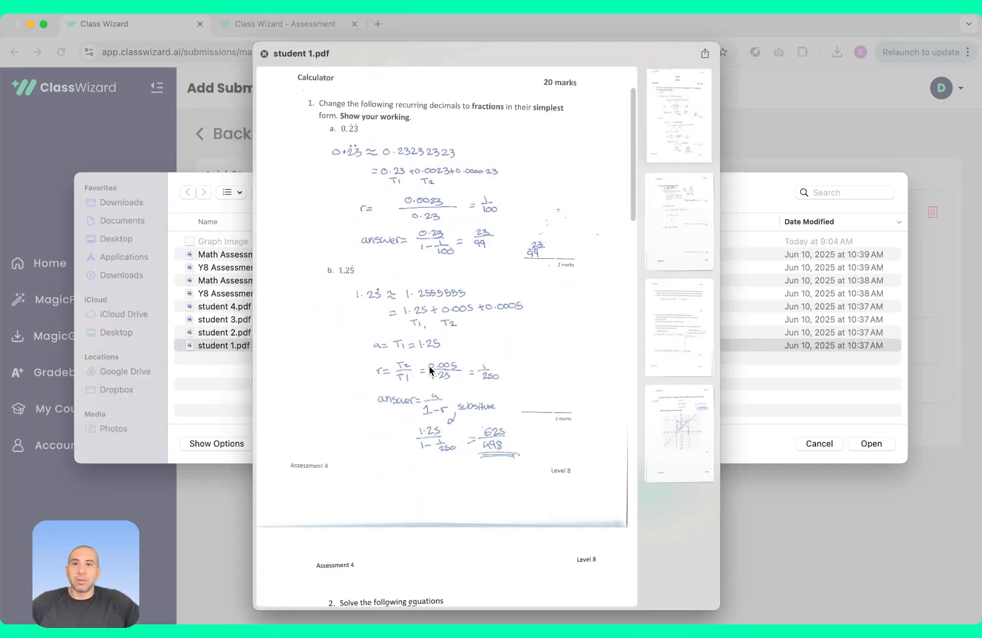
{"action": "scroll", "coordinate": [430, 370], "scroll_direction": "up", "scroll_amount": 3}
{"action": "key", "text": "space"}
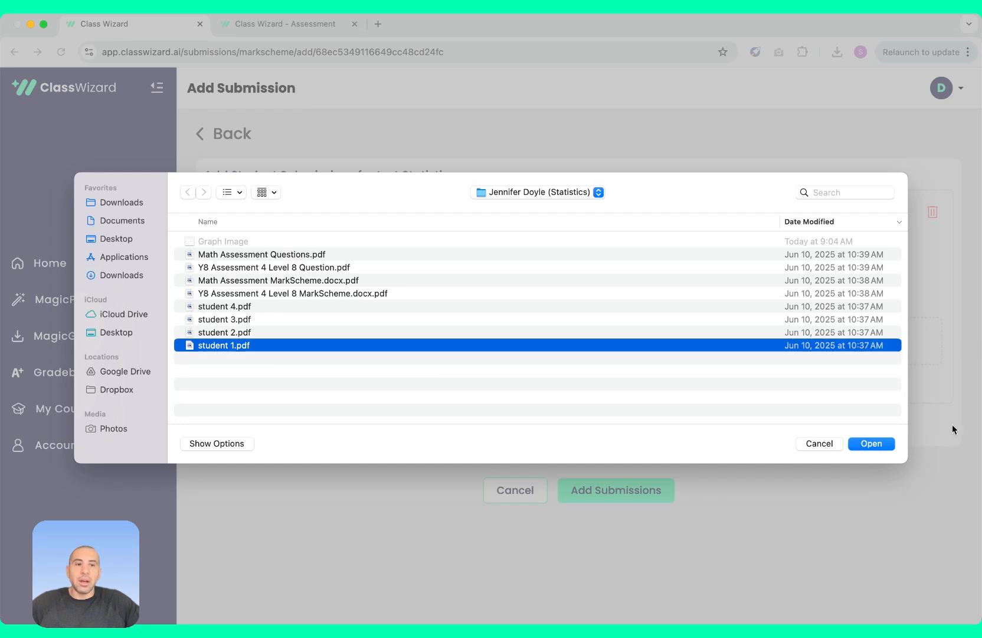
{"action": "left_click", "coordinate": [873, 444]}
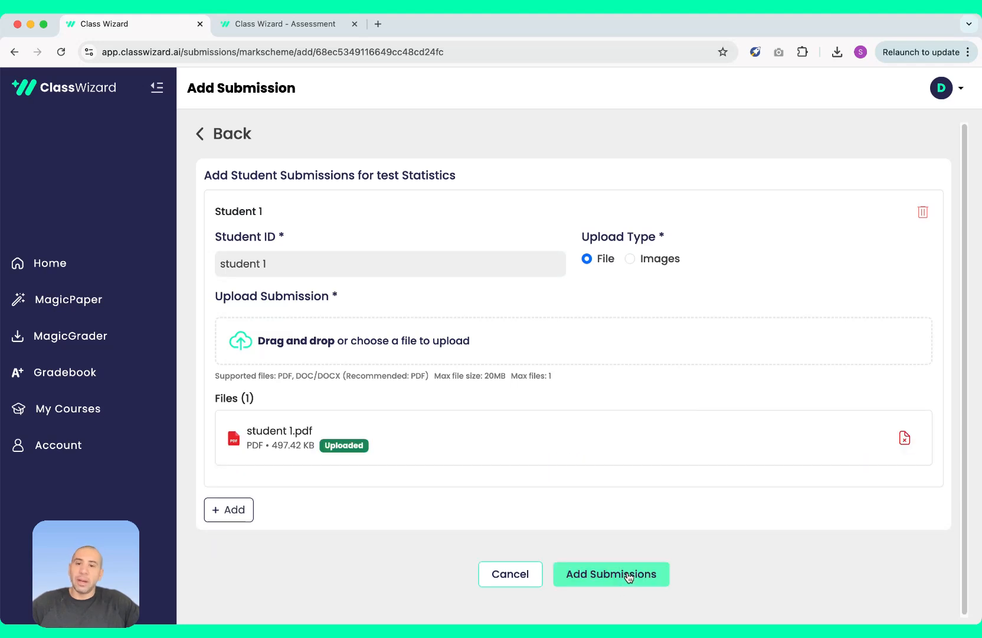
{"action": "left_click", "coordinate": [627, 572]}
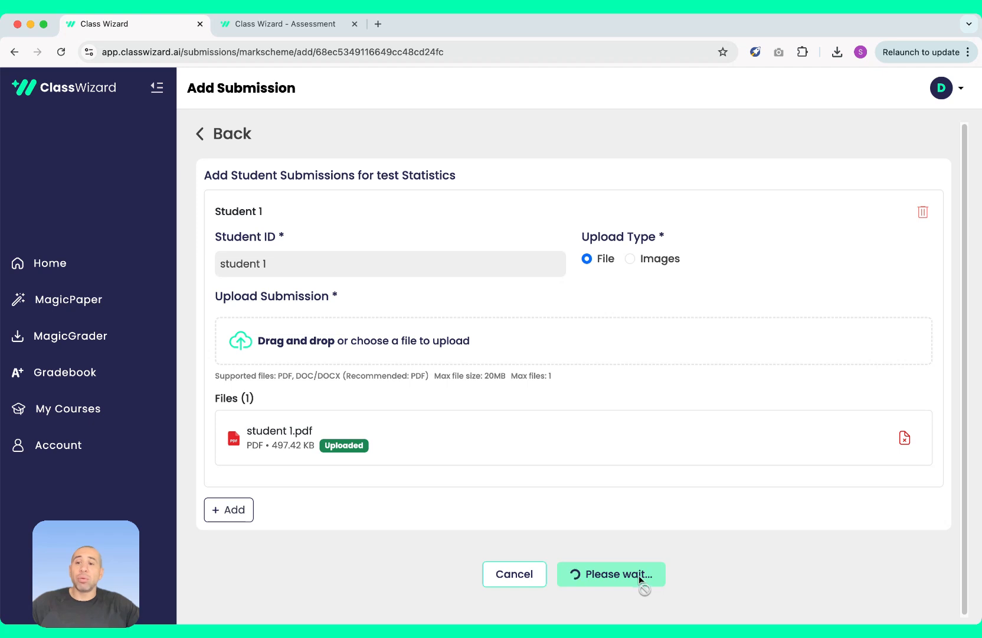